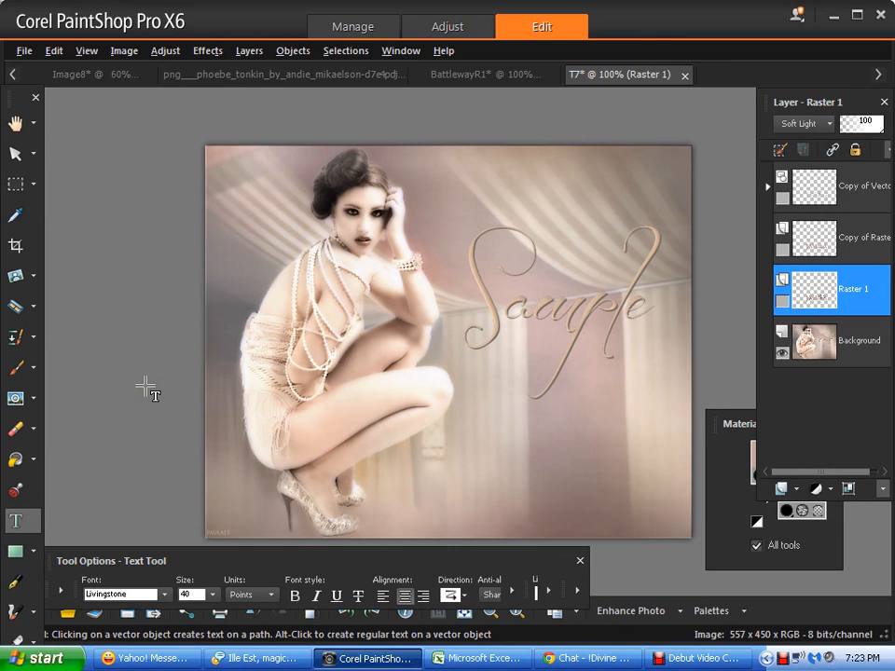
# Add the first-name text above the Background layer and swap the materials so it has a solid pink fill without a stroke.
pyautogui.click(800, 356)
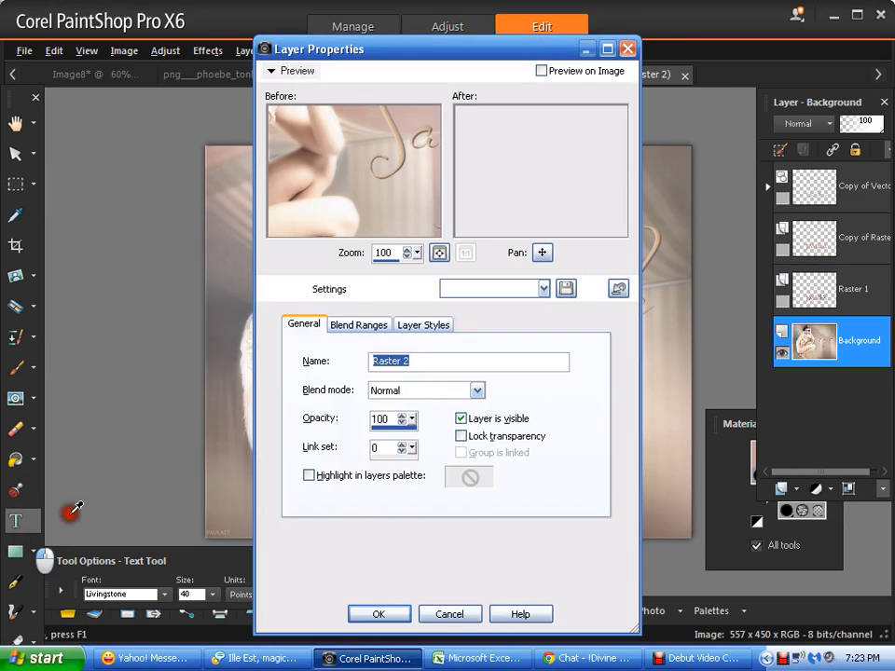
pyautogui.click(442, 615)
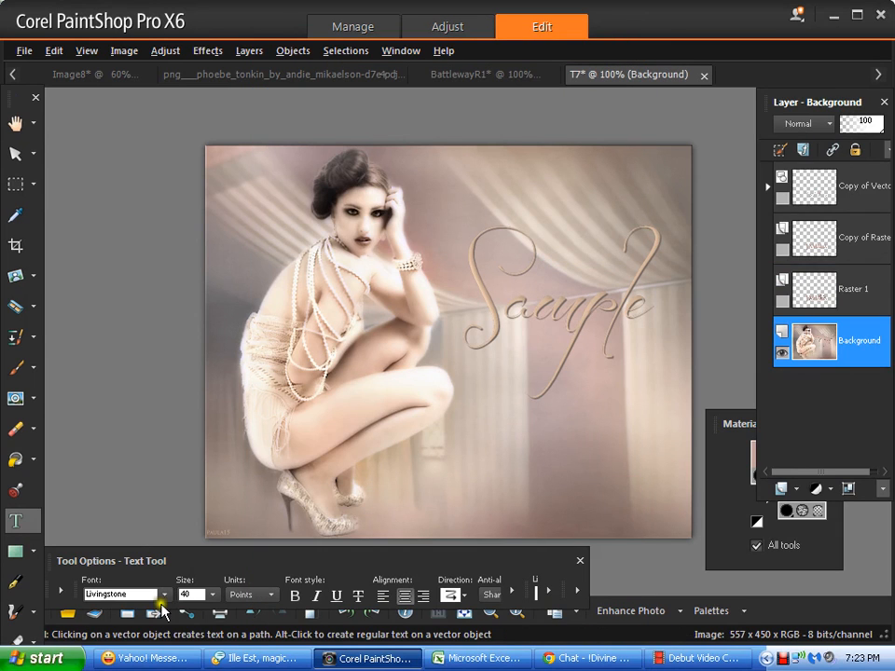
pyautogui.click(429, 441)
pyautogui.write('paula')
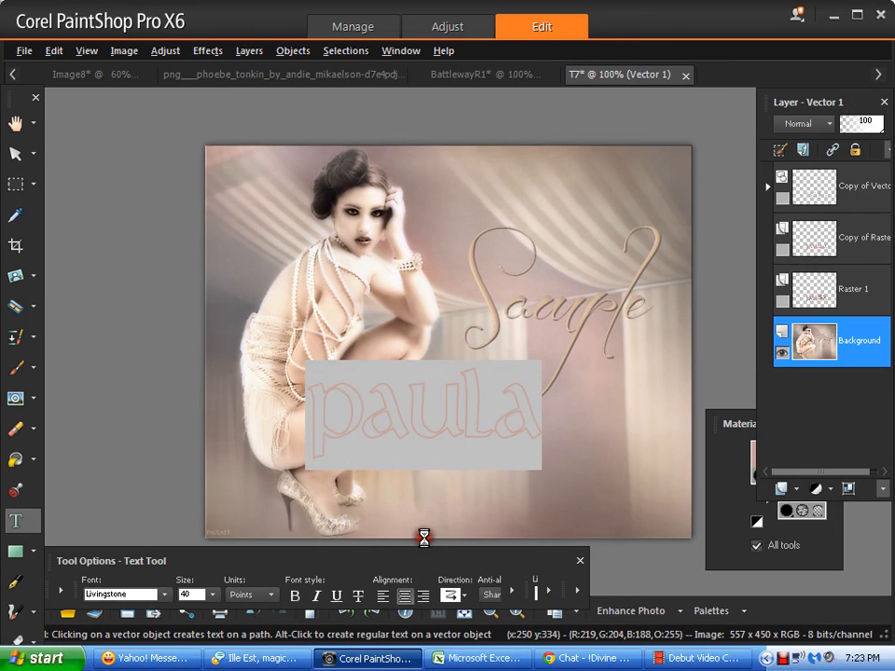
pyautogui.click(733, 466)
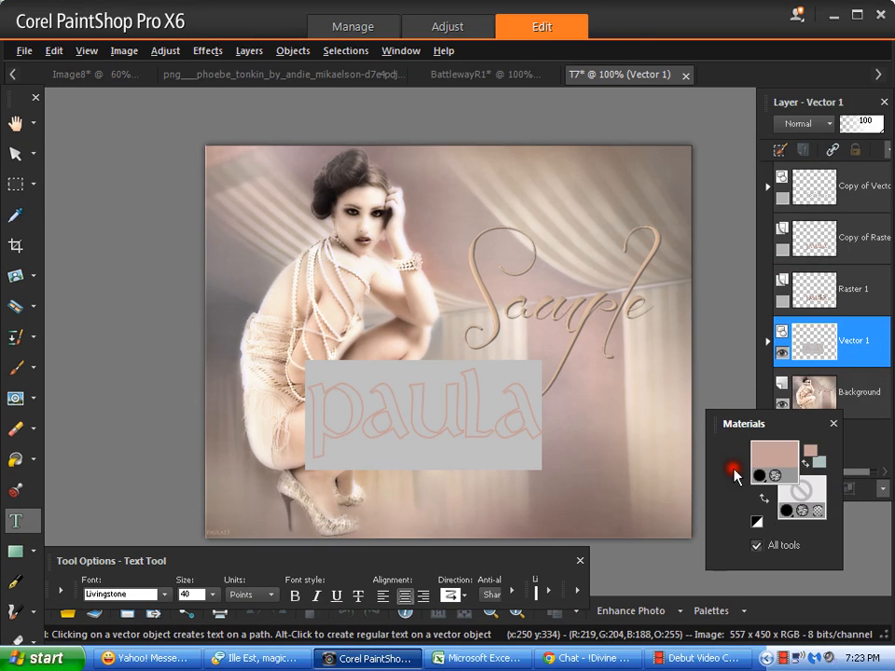
pyautogui.click(764, 499)
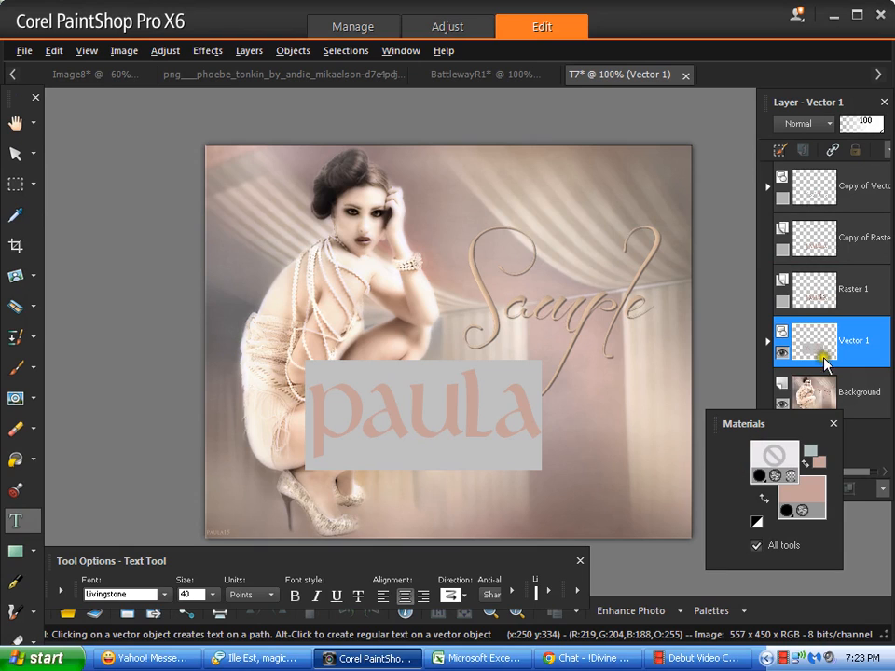
pyautogui.click(843, 400)
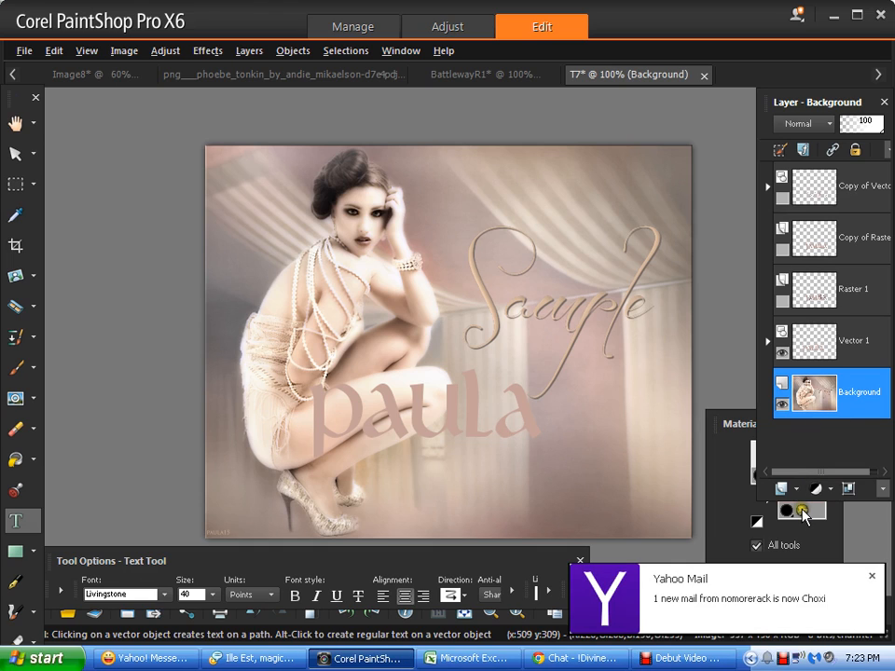
# Duplicate the Vector 1 text layer.
pyautogui.rightClick(862, 386)
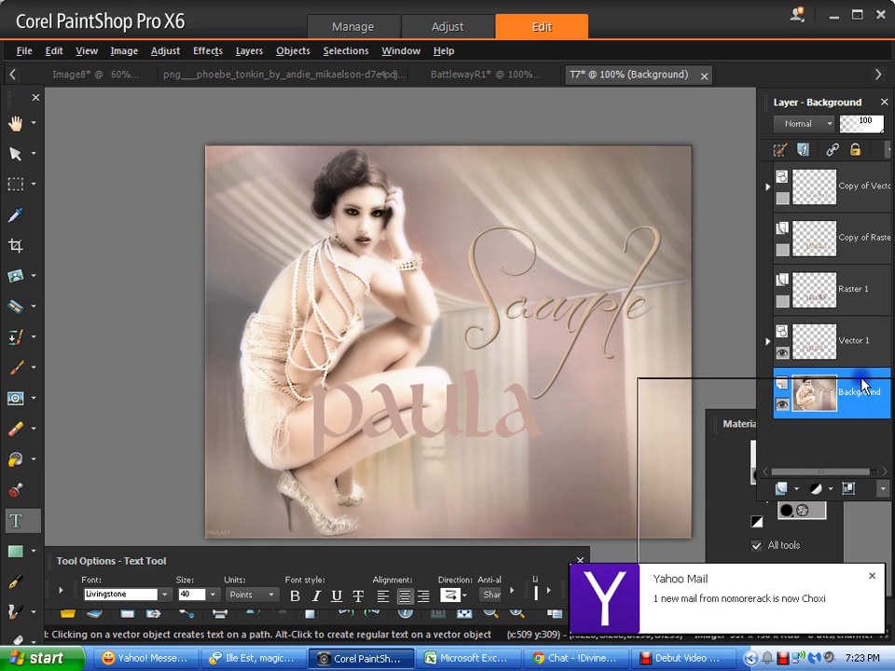
pyautogui.rightClick(860, 340)
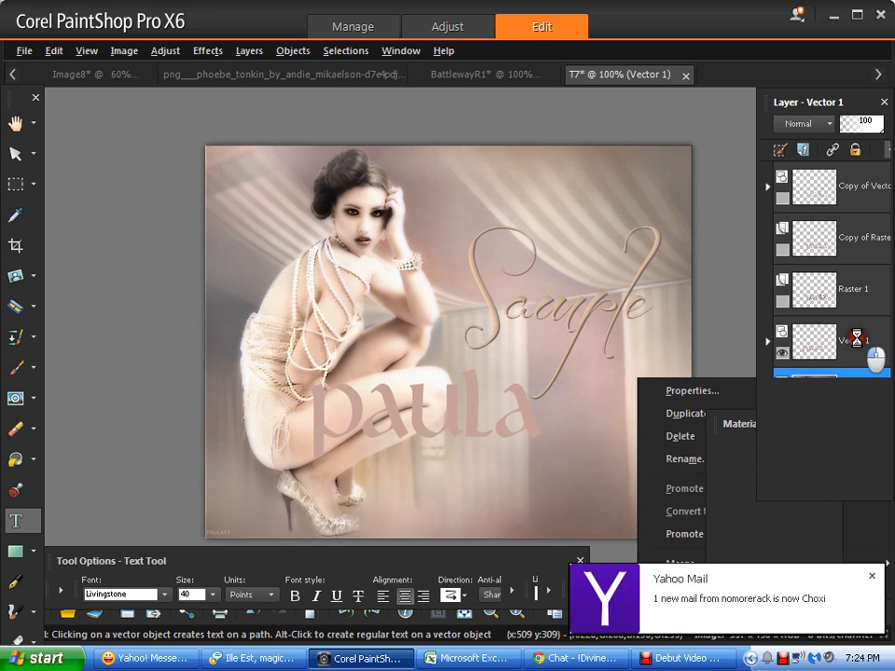
pyautogui.rightClick(850, 344)
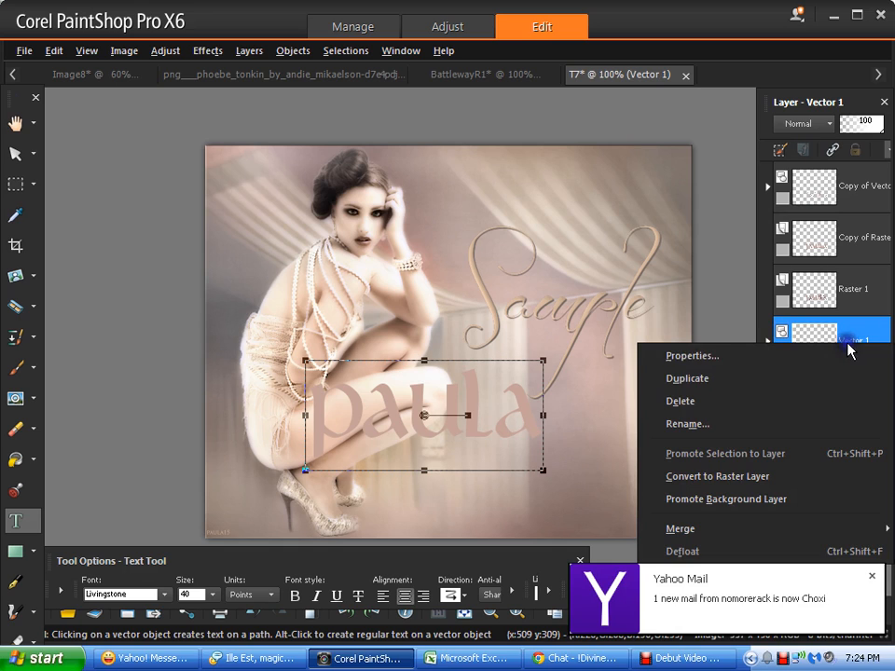
pyautogui.click(772, 380)
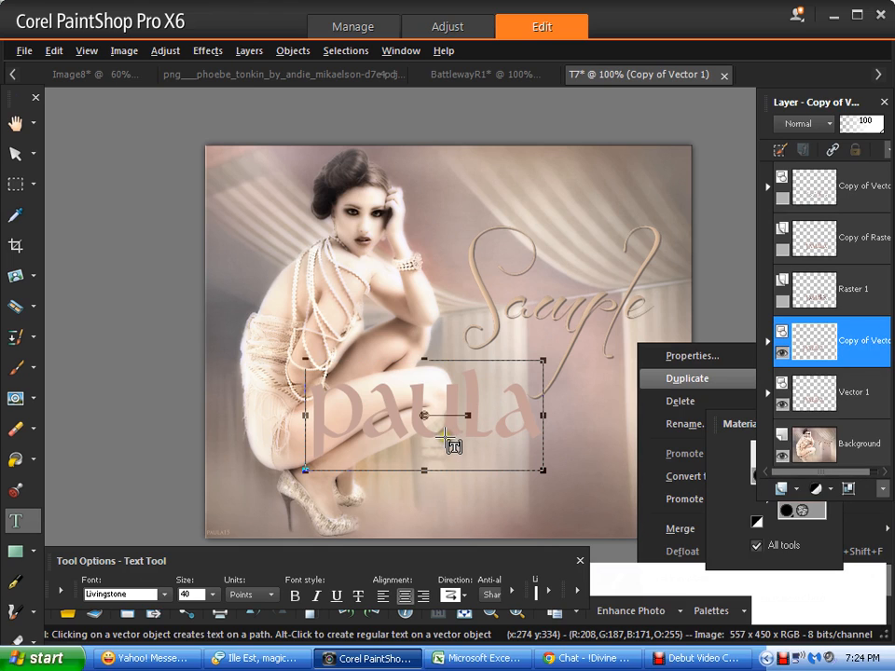
# Turn the duplicated text into an outline without fill, using stroke colour #8f7878 sampled near the image's upper edge.
pyautogui.click(445, 435)
pyautogui.moveTo(294, 434); pyautogui.dragTo(528, 449)
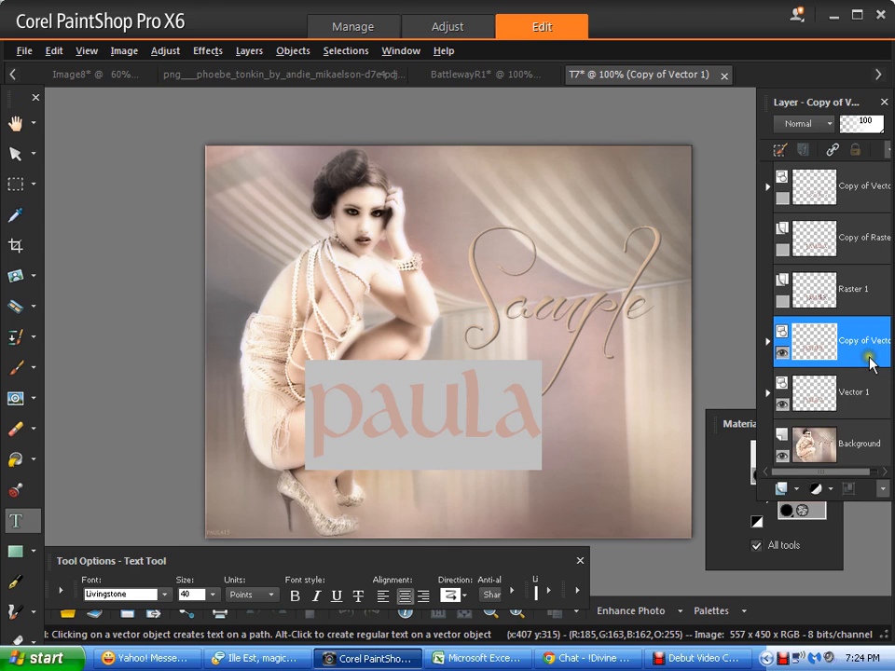
pyautogui.moveTo(873, 363)
pyautogui.click(743, 425)
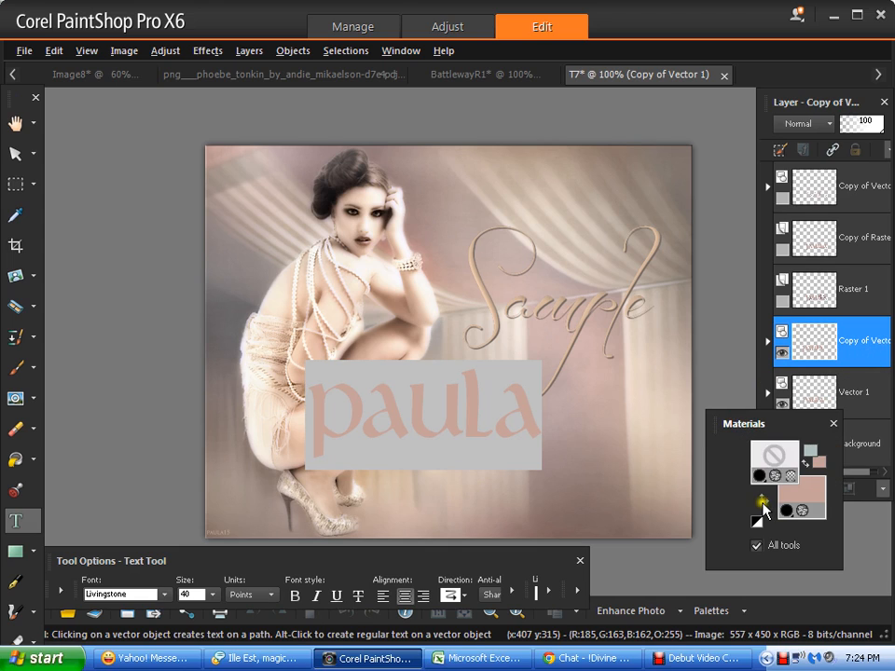
pyautogui.click(763, 498)
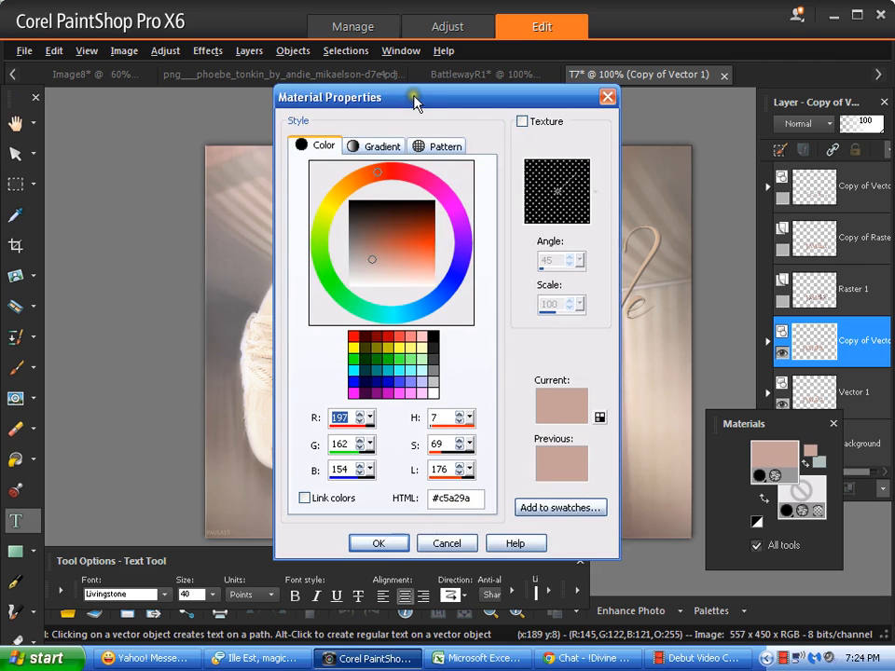
pyautogui.moveTo(416, 104); pyautogui.dragTo(635, 97)
pyautogui.click(372, 149)
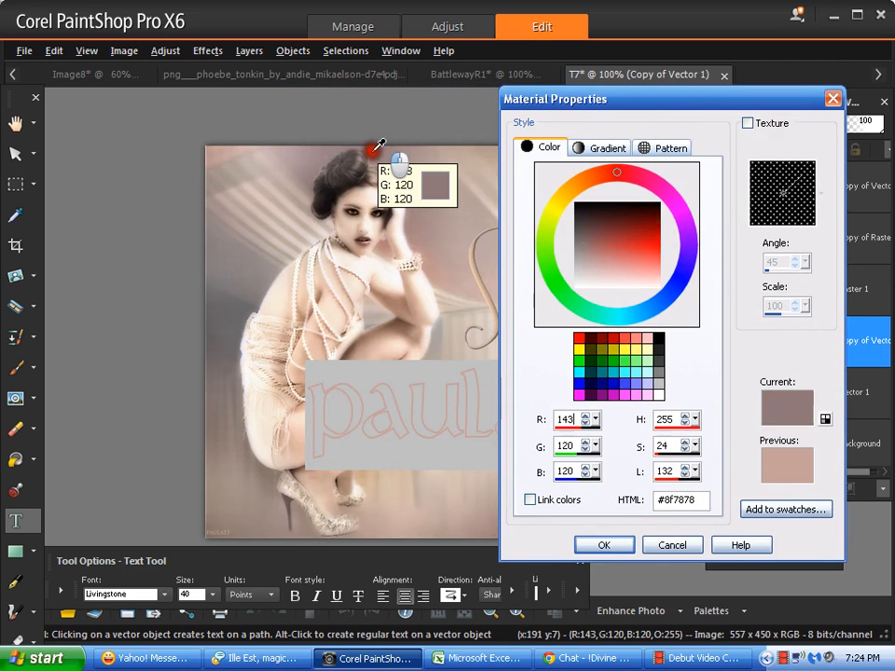
pyautogui.click(605, 545)
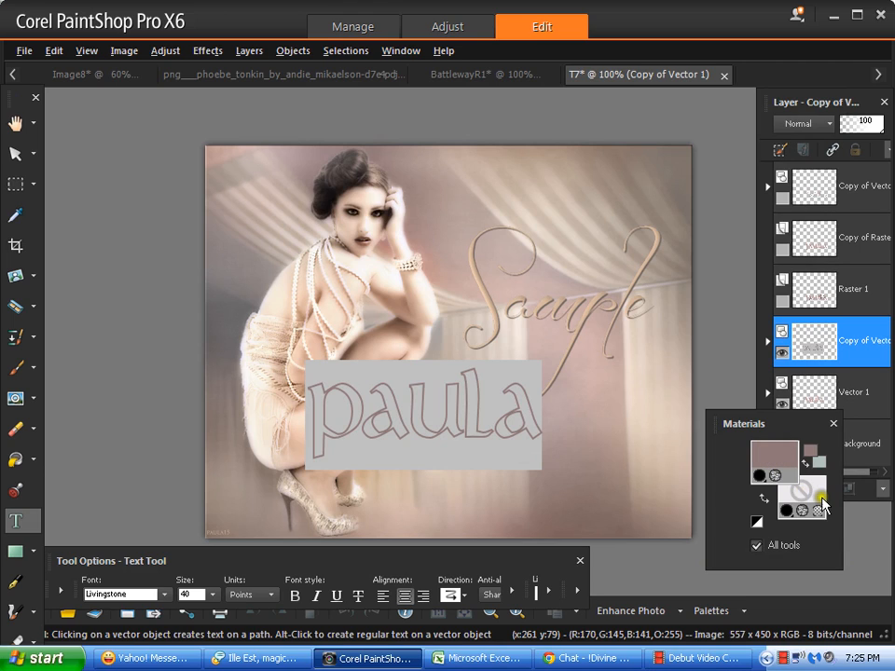
# Apply the 3D Inner Bevel effect with the last used settings to the filled Vector 1 text layer.
pyautogui.click(849, 396)
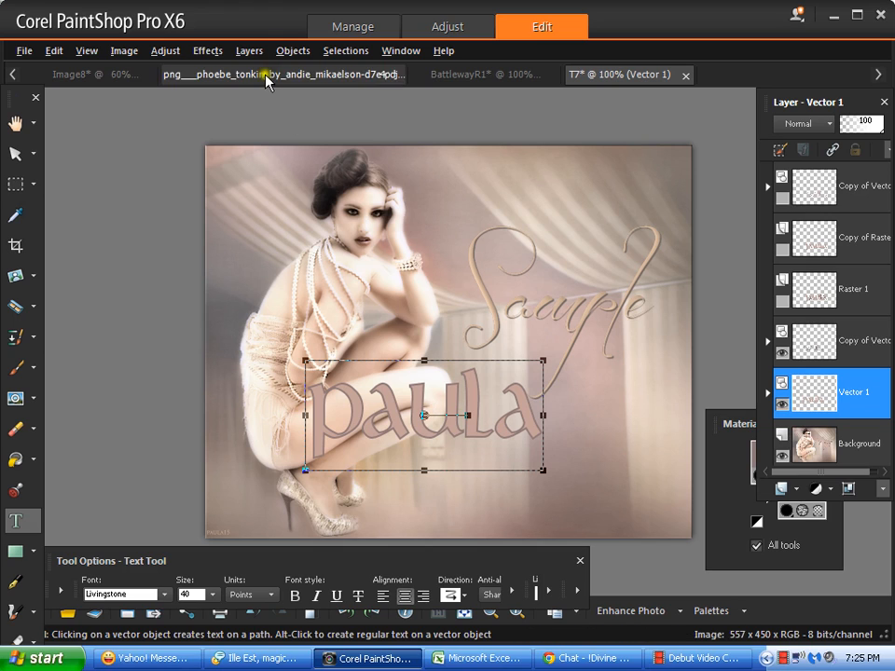
pyautogui.click(210, 54)
pyautogui.moveTo(270, 125)
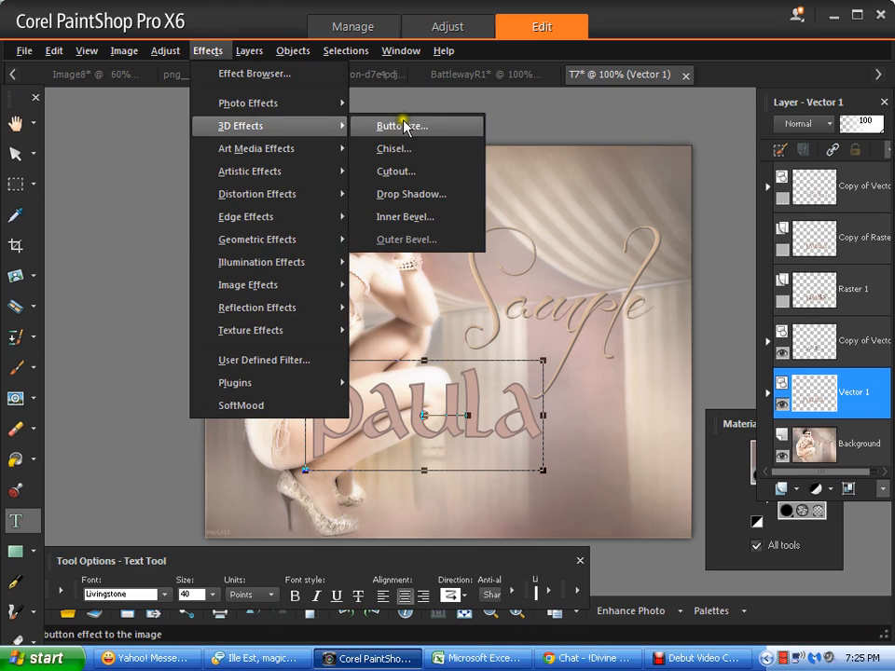
pyautogui.click(416, 216)
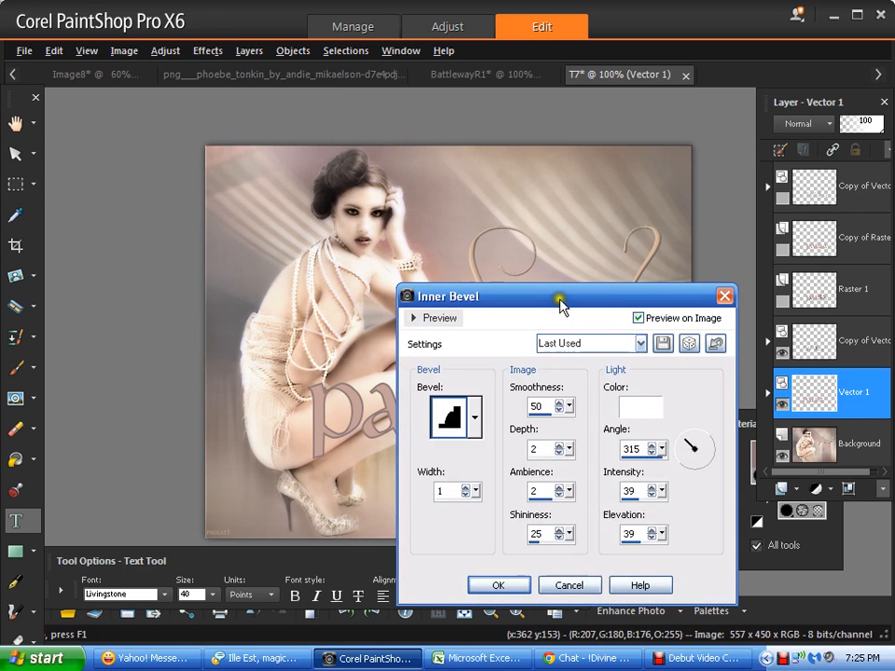
pyautogui.moveTo(562, 302); pyautogui.dragTo(727, 248)
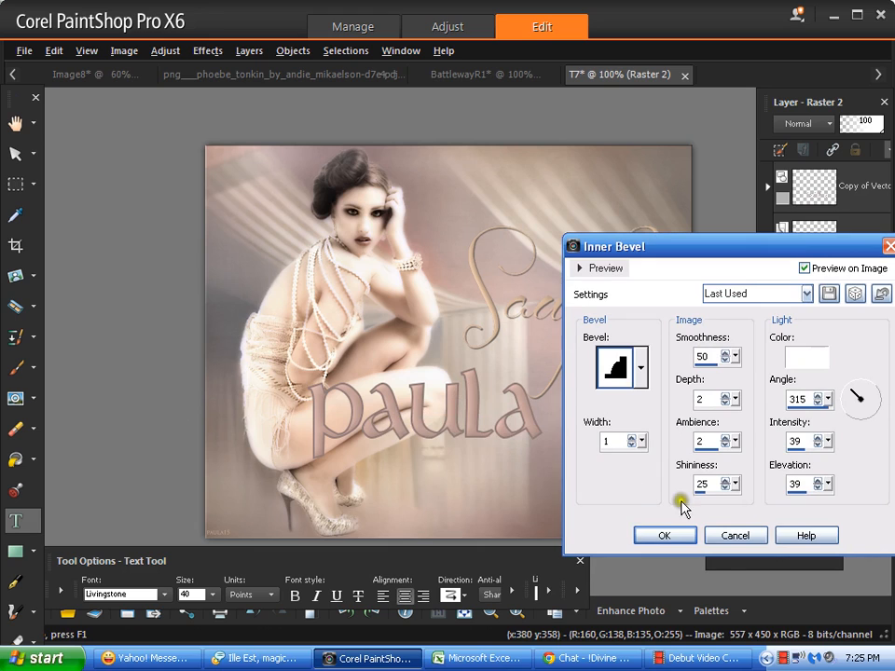
pyautogui.click(675, 535)
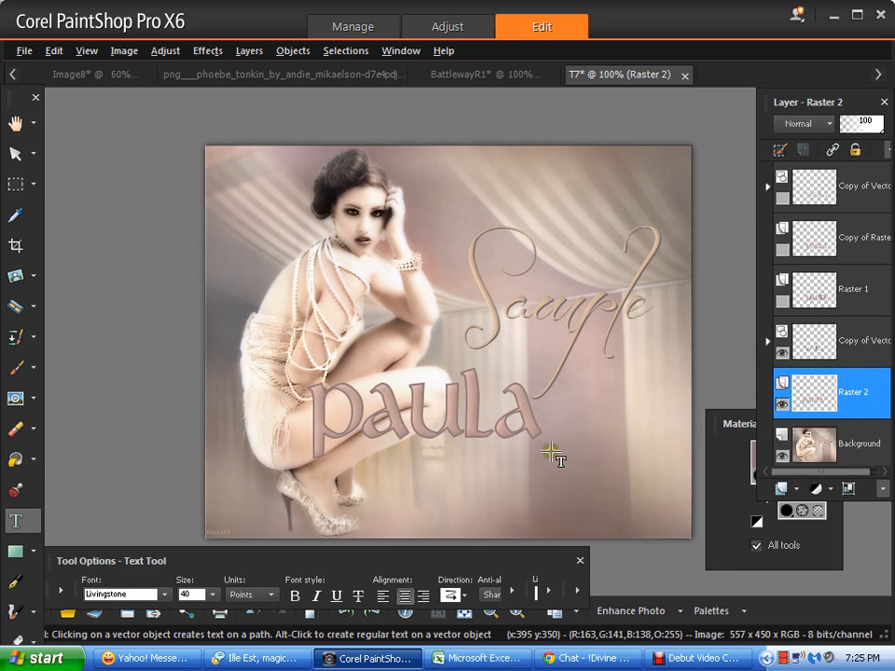
# Try Soft Light on the bevelled Raster 2 text layer and set its blend mode to Hard Light.
pyautogui.click(806, 128)
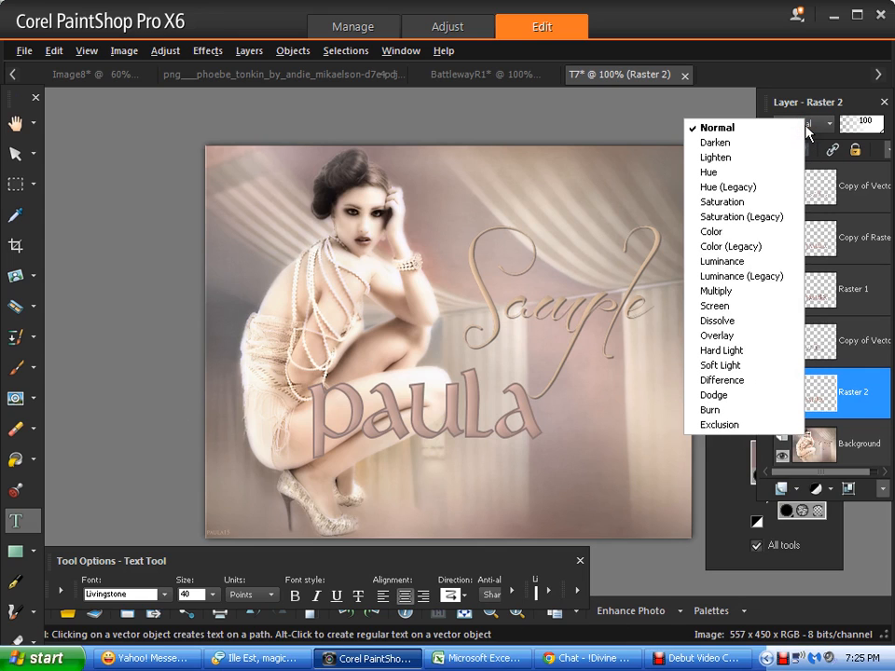
pyautogui.click(736, 366)
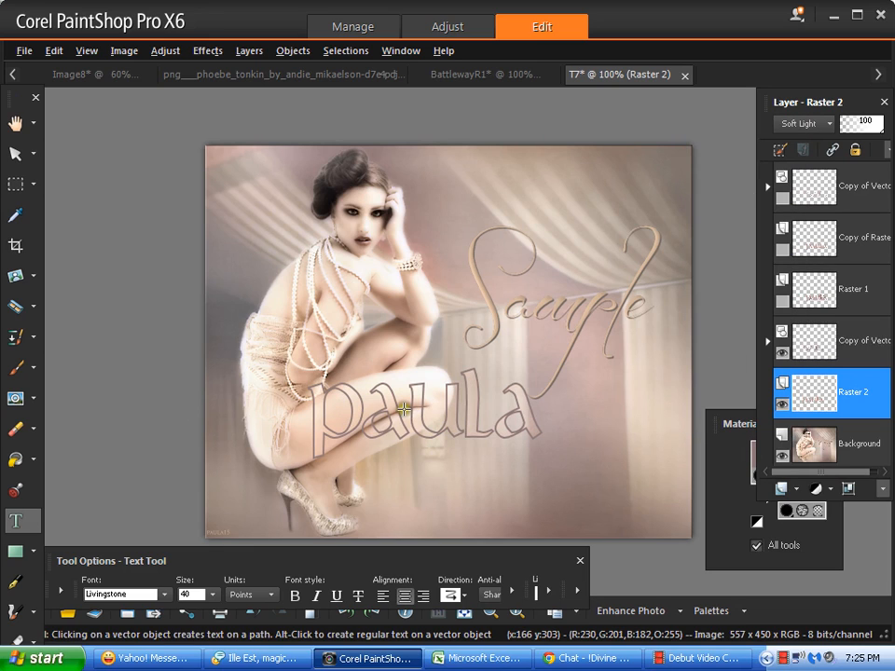
pyautogui.click(727, 429)
pyautogui.moveTo(727, 440); pyautogui.dragTo(724, 519)
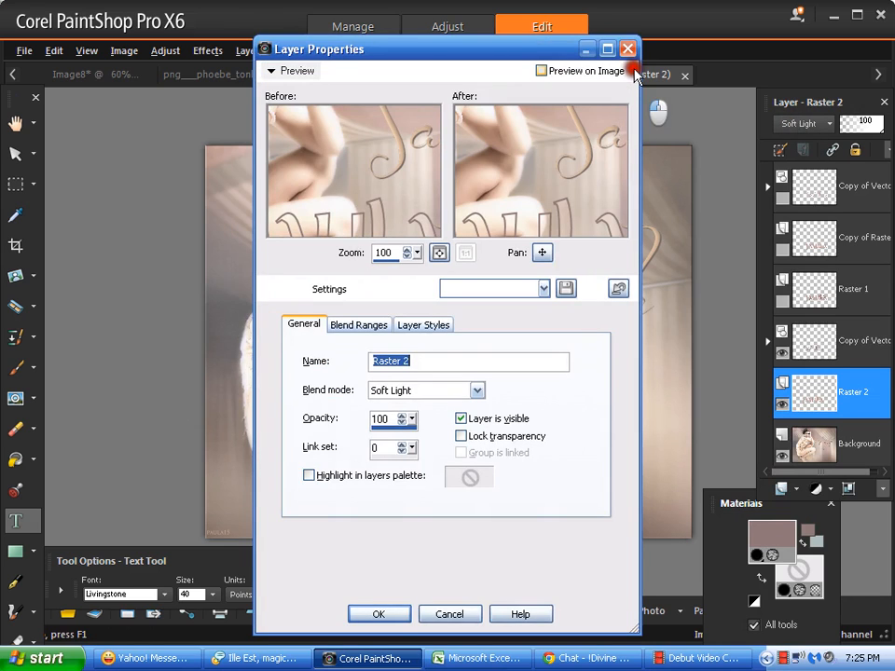
pyautogui.click(630, 51)
pyautogui.click(802, 123)
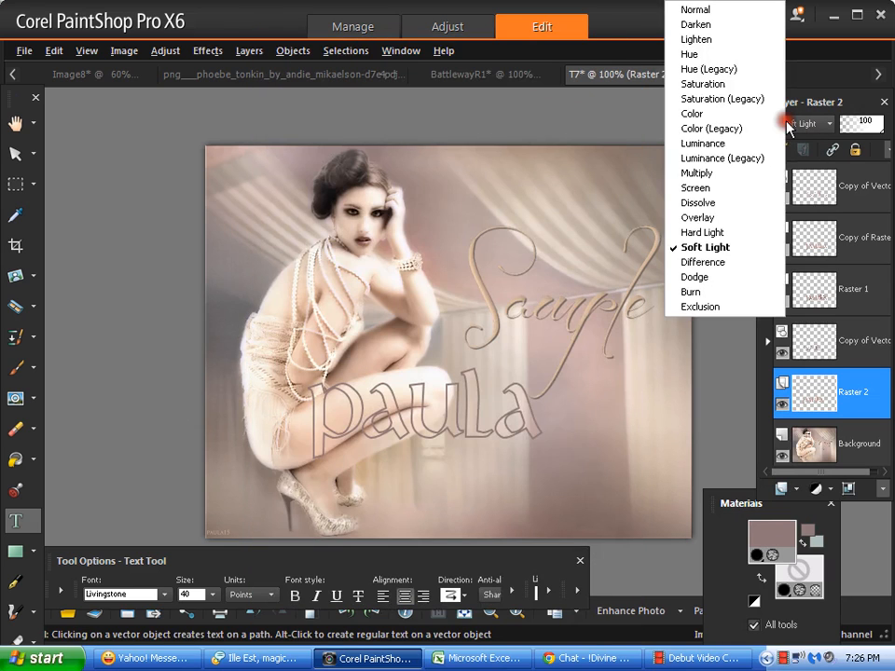
pyautogui.click(735, 233)
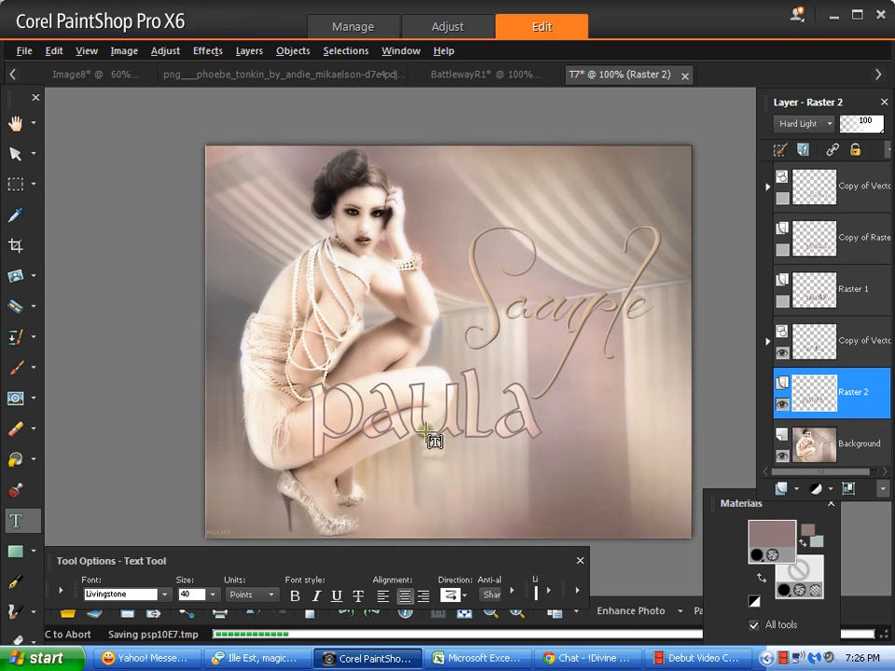
# Compare Luminance (Legacy), Multiply and Overlay on the Raster 2 layer and return its blend mode to Hard Light.
pyautogui.click(831, 124)
pyautogui.click(795, 142)
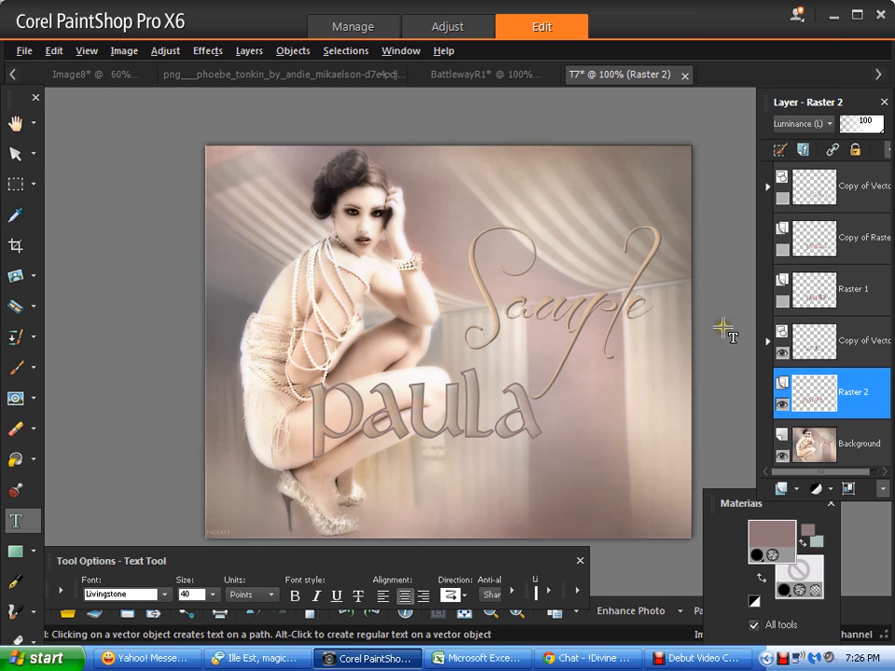
pyautogui.press('Down')
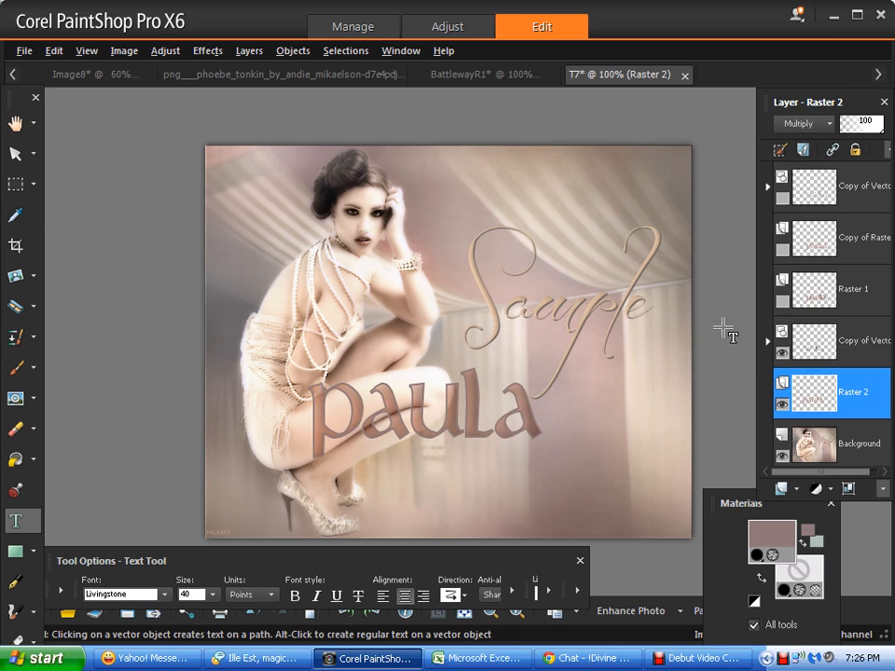
pyautogui.press('Down')
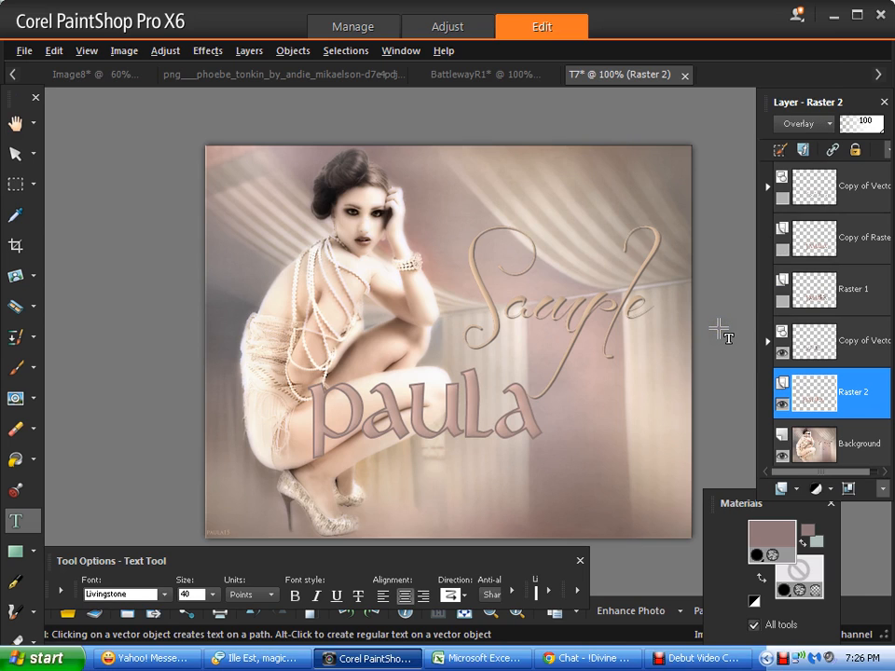
pyautogui.press('Down')
pyautogui.press('Down')
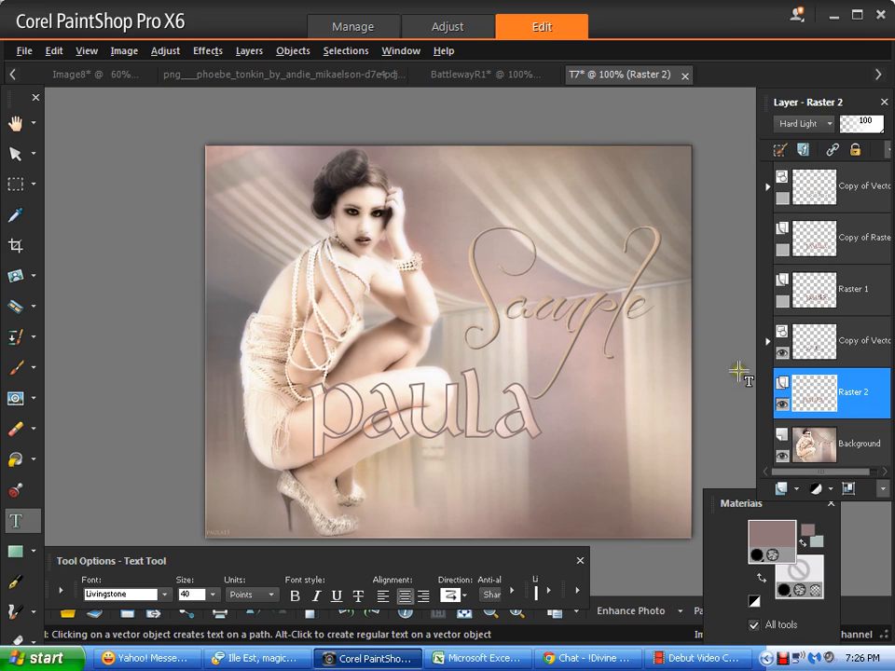
pyautogui.press('Up')
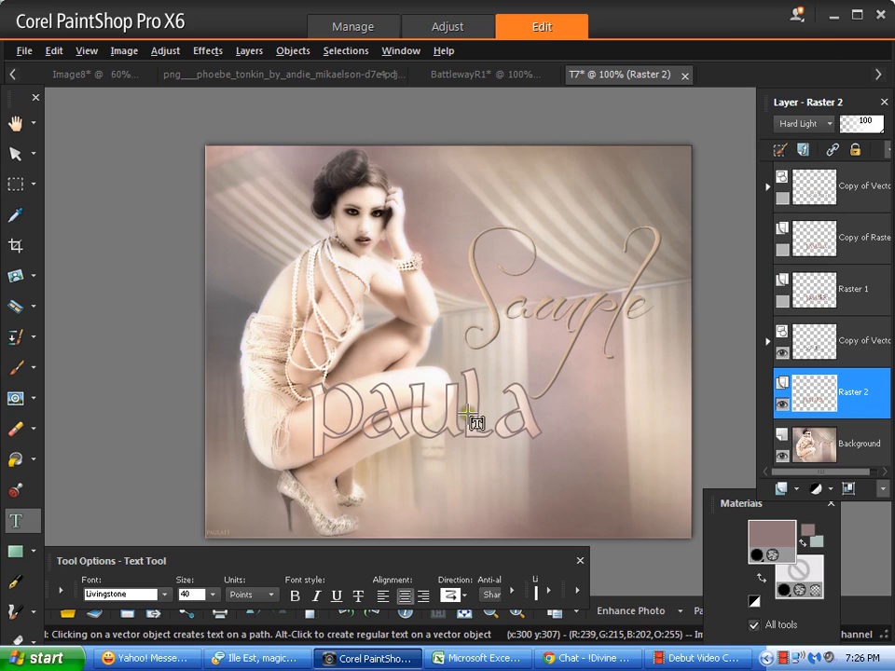
# Duplicate the Raster 2 layer and step the copy's blend mode through Overlay and Dissolve to Screen.
pyautogui.rightClick(835, 377)
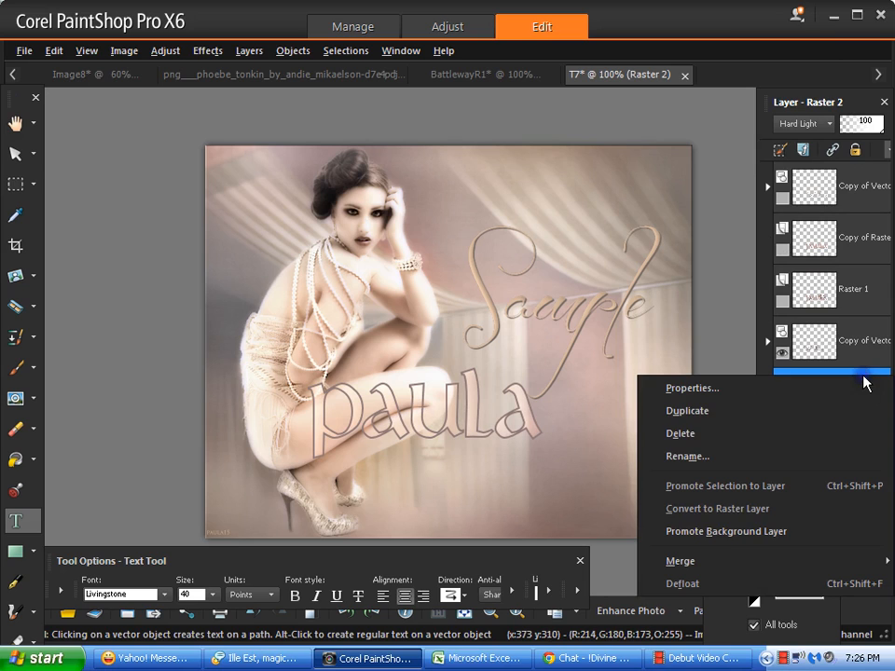
pyautogui.click(833, 414)
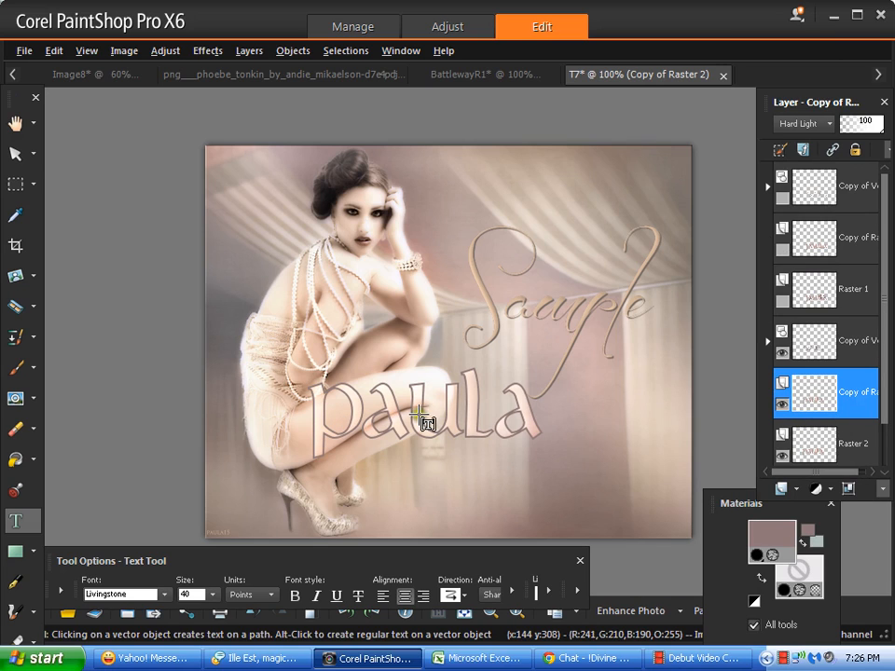
pyautogui.click(800, 130)
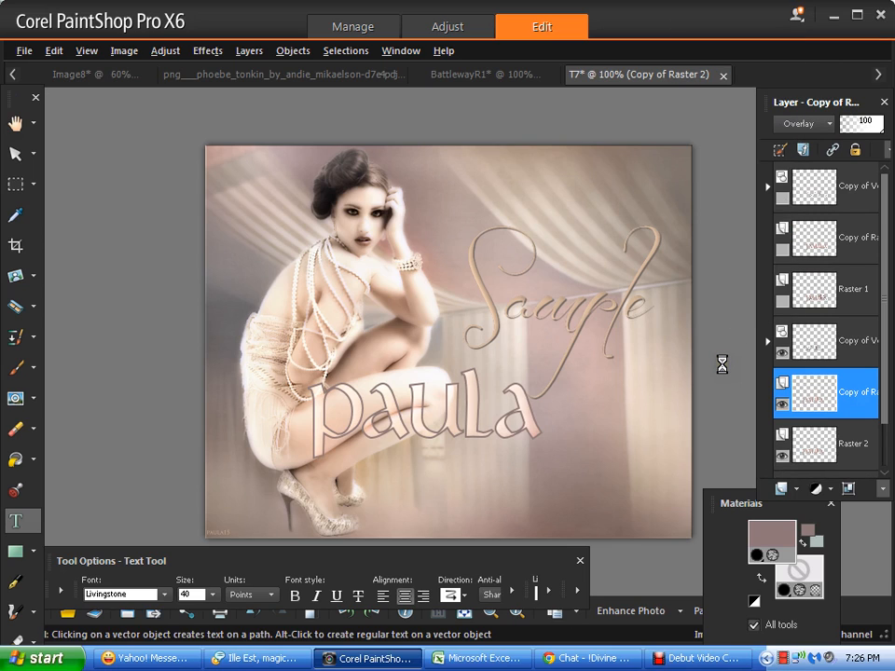
pyautogui.press('Up')
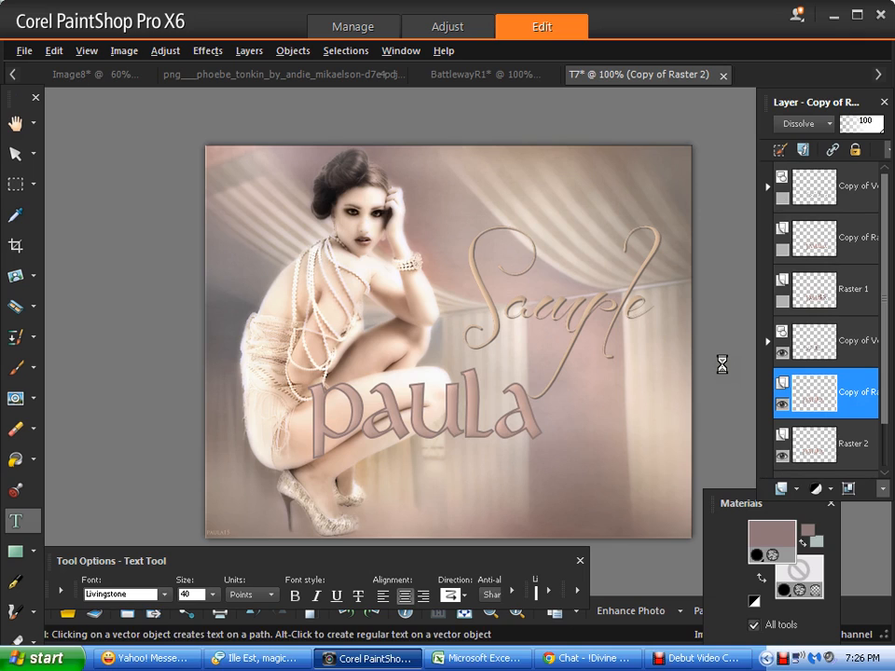
pyautogui.press('Up')
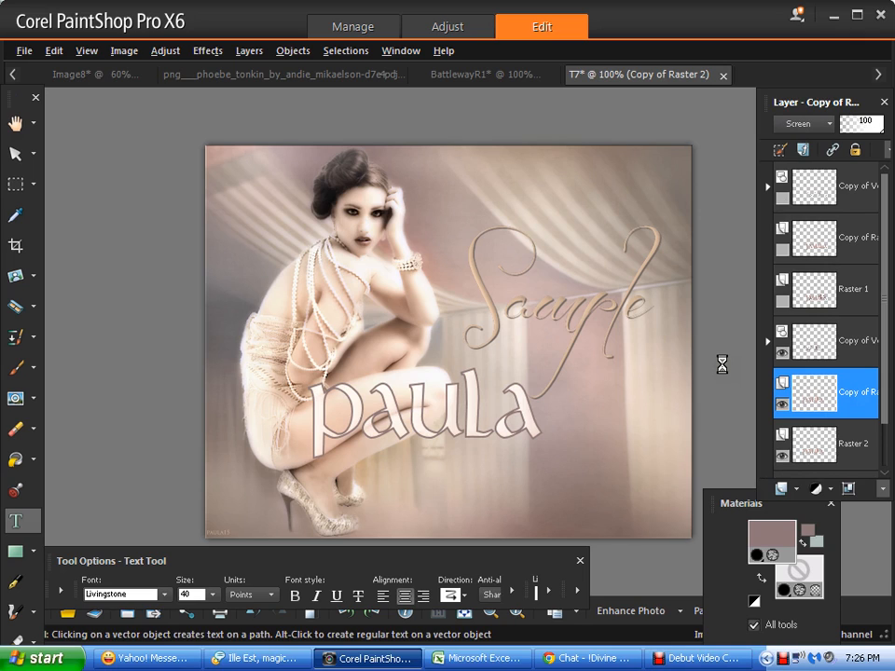
# Compare Luminance (Legacy) and Color (Legacy) on the Copy of Raster 2 layer, and set it to Multiply at 48 opacity.
pyautogui.press('Up')
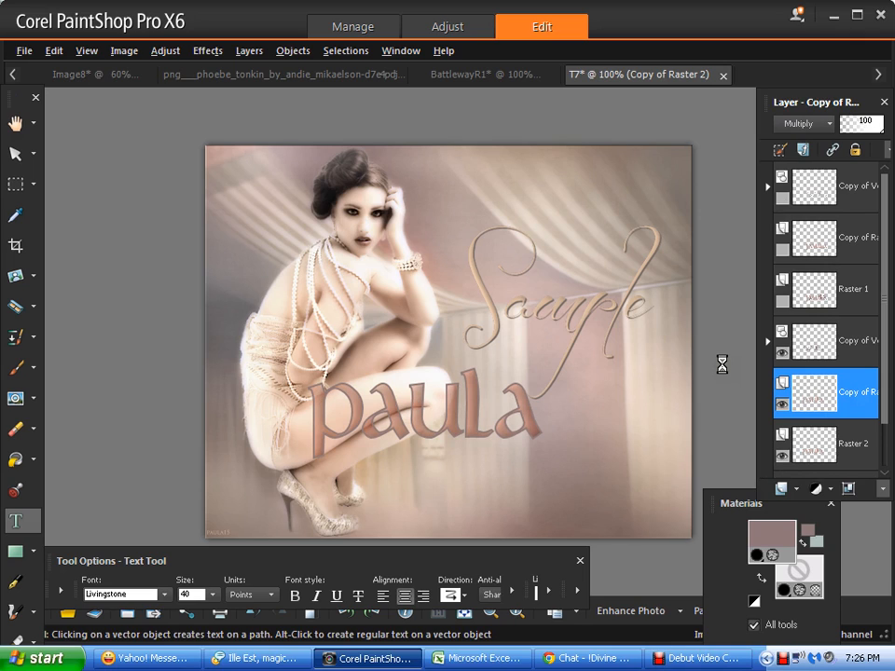
pyautogui.press('Up')
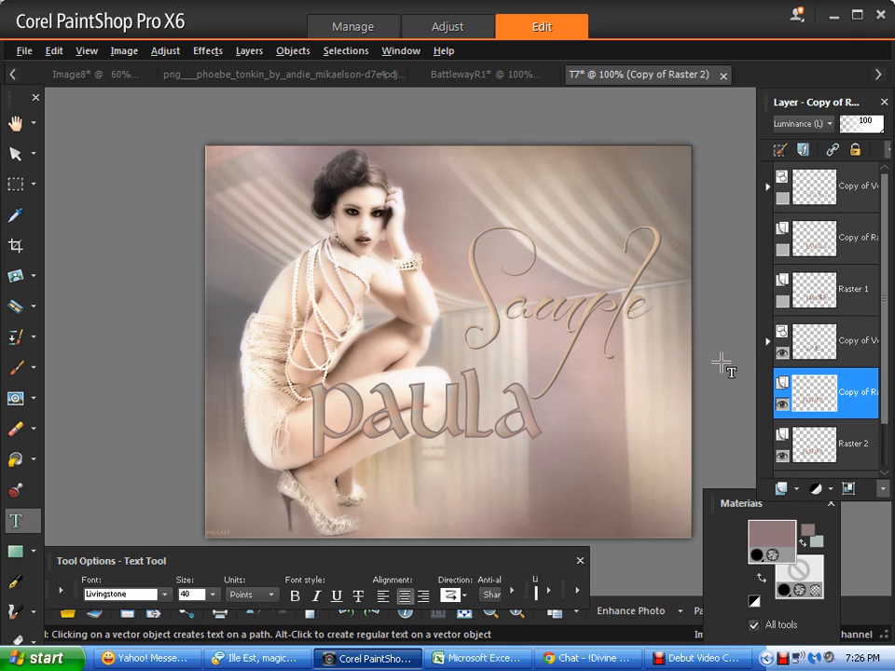
pyautogui.press('Up')
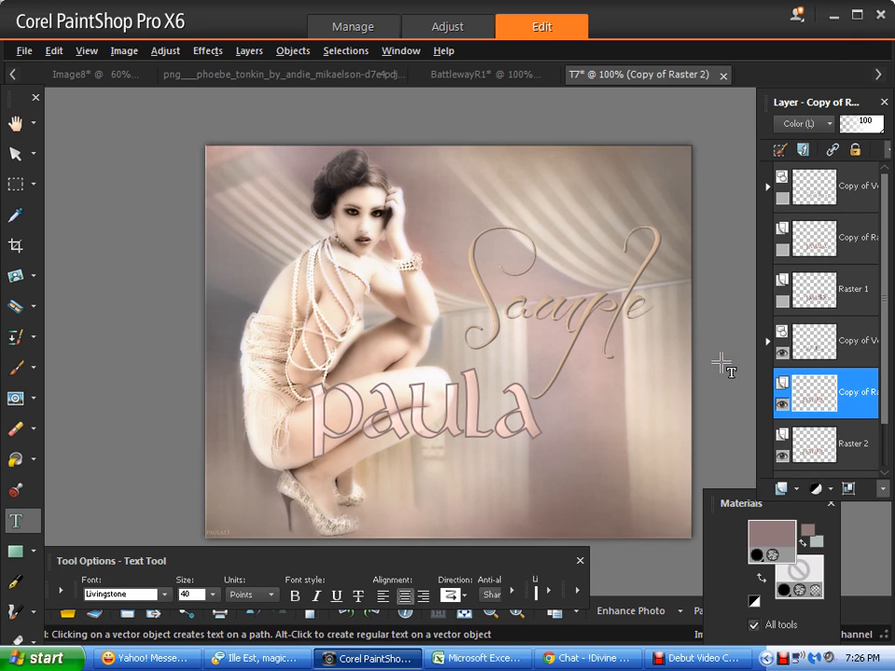
pyautogui.press('Up')
pyautogui.press('Down')
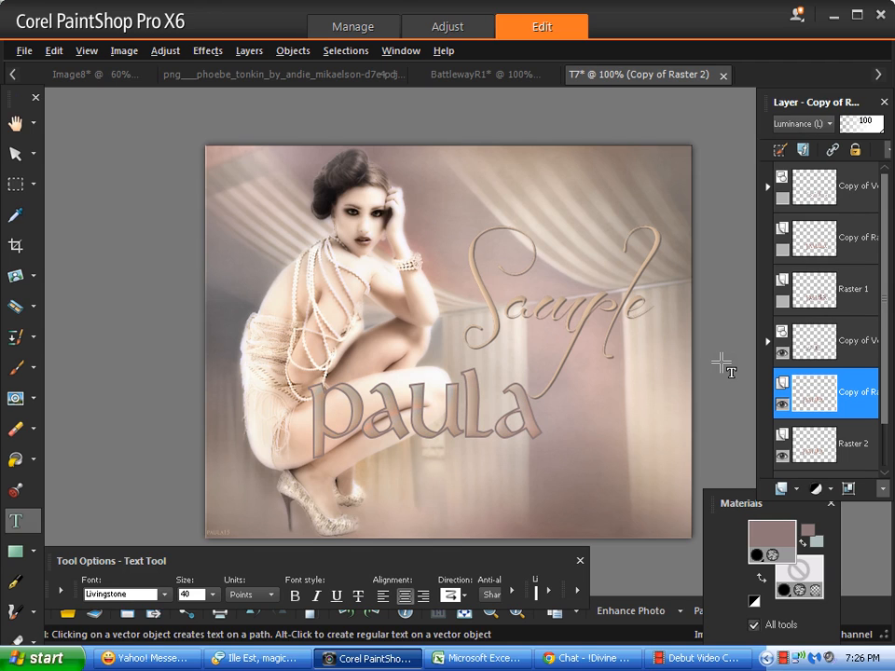
pyautogui.press('Down')
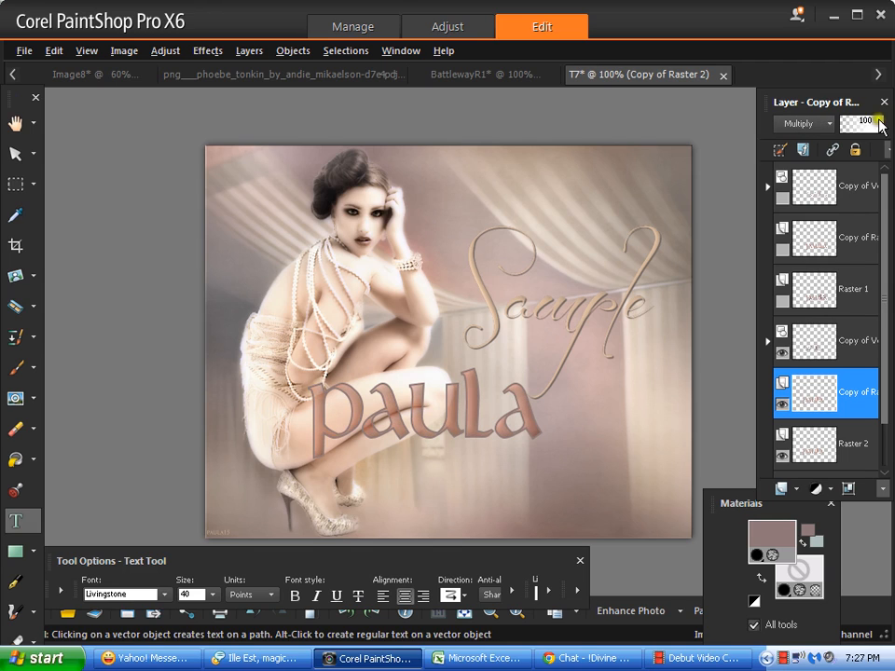
pyautogui.click(867, 125)
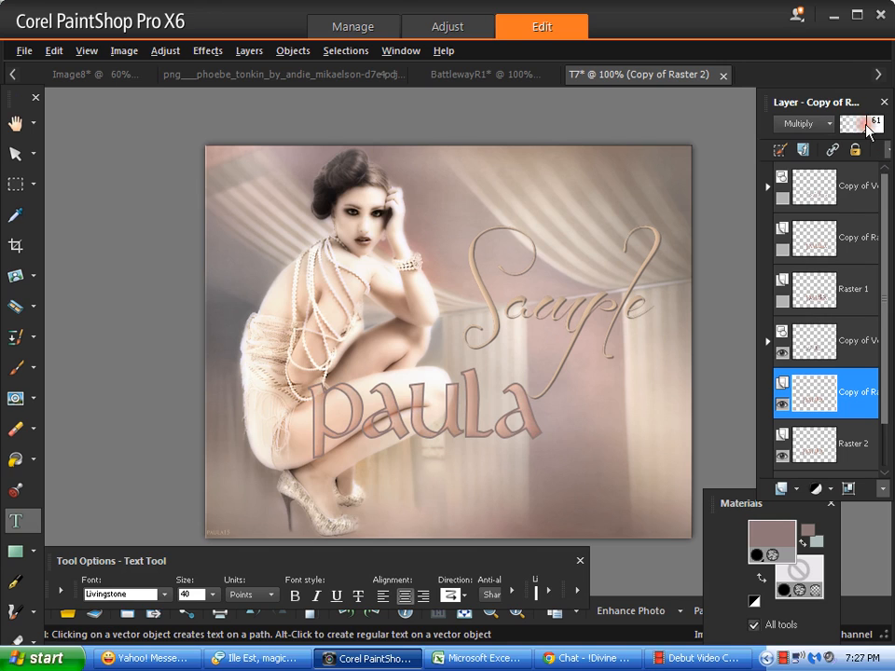
pyautogui.click(858, 125)
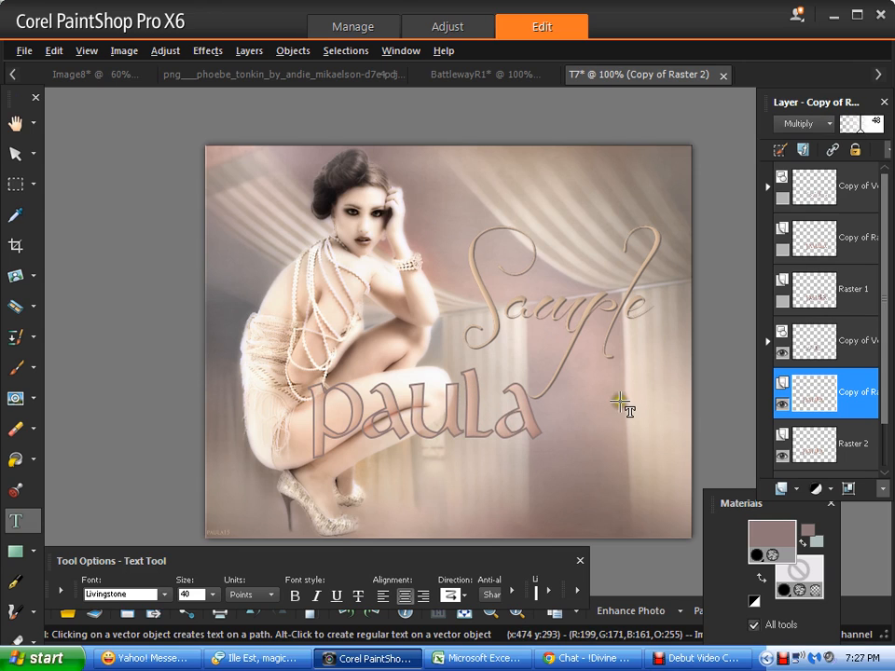
# Recolor the text outline on the visible Copy of Vector 1 layer with the dusty pink from the recent materials.
pyautogui.moveTo(842, 345)
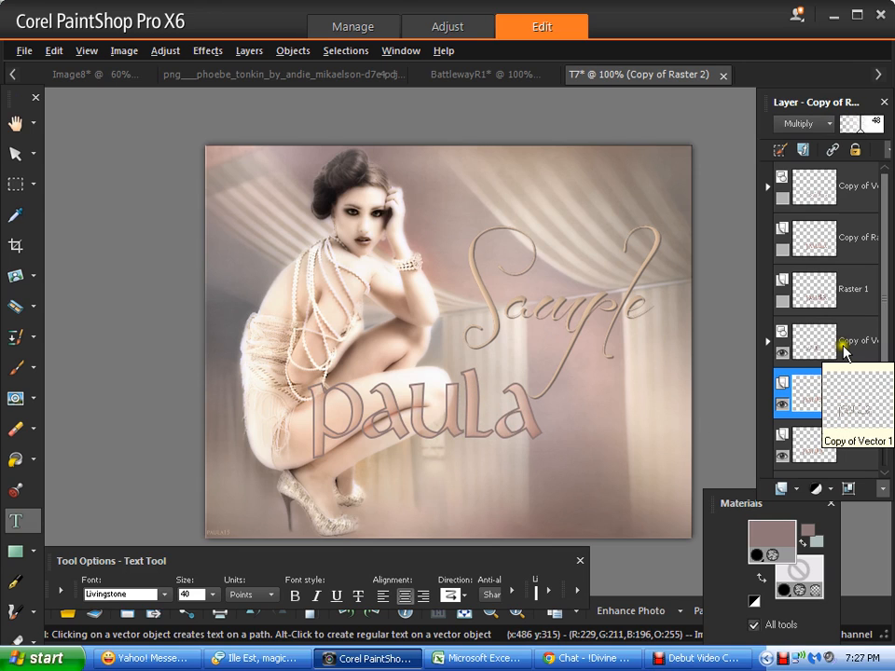
pyautogui.click(845, 346)
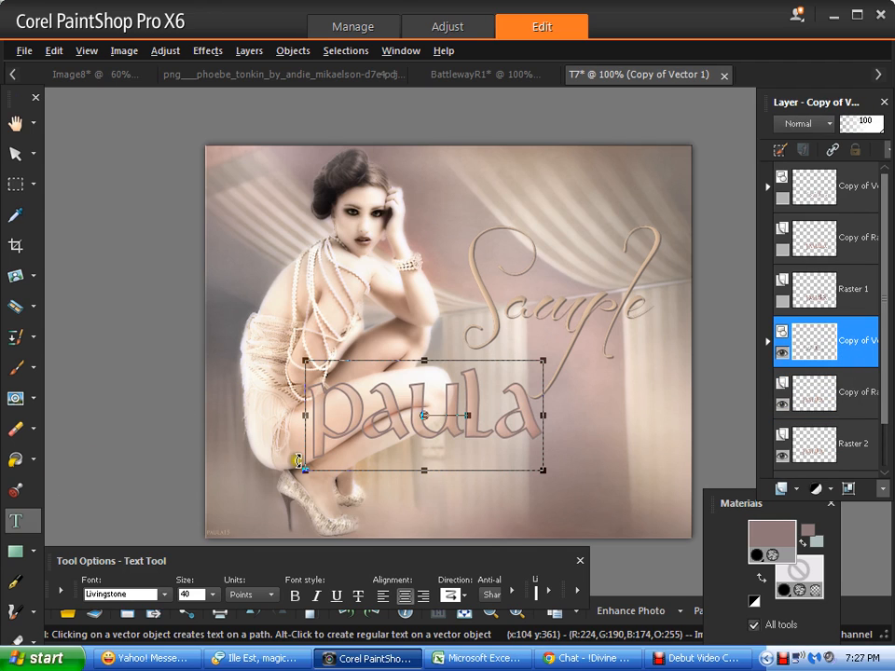
pyautogui.click(362, 452)
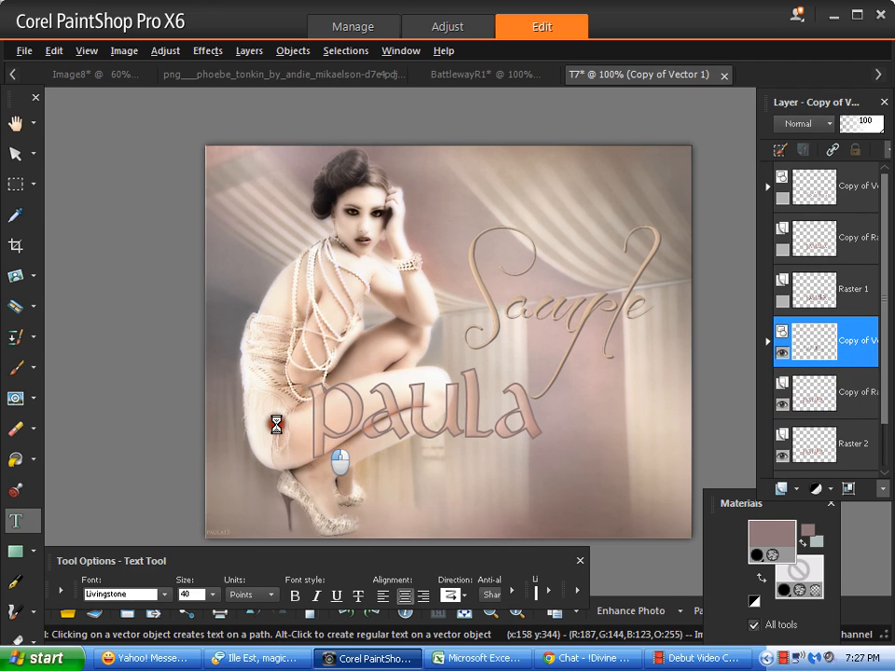
pyautogui.moveTo(299, 427); pyautogui.dragTo(190, 410)
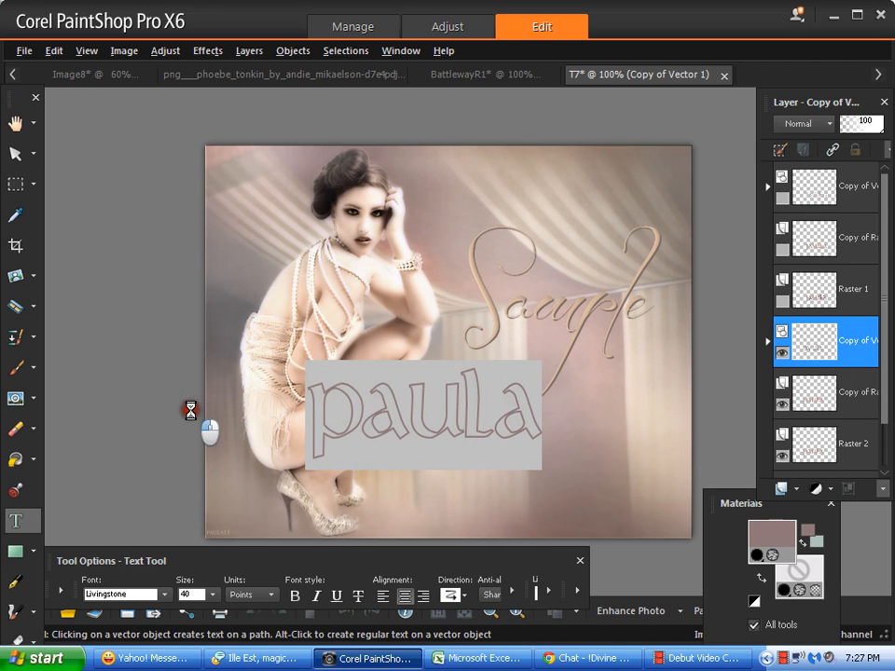
pyautogui.rightClick(769, 543)
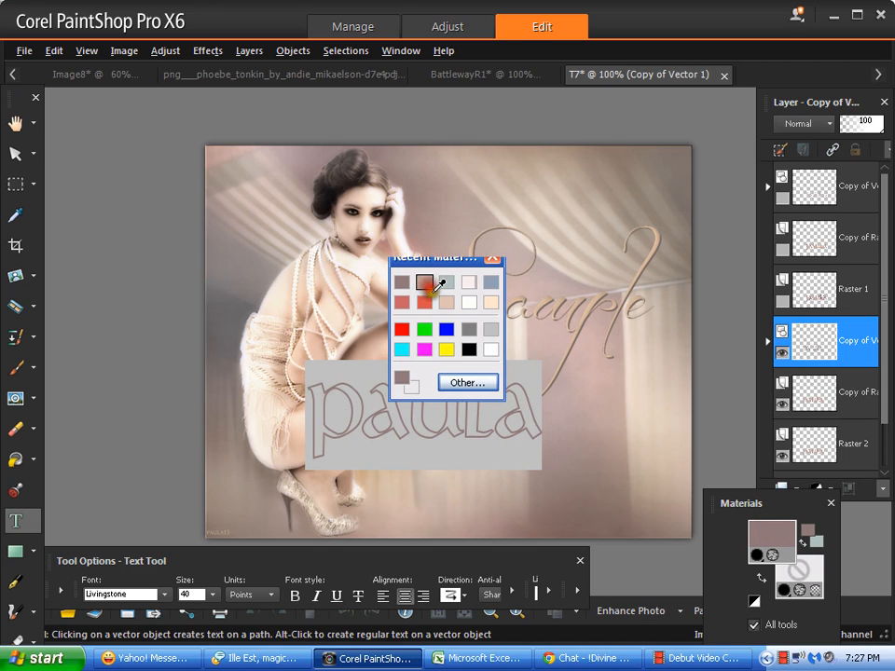
pyautogui.click(427, 281)
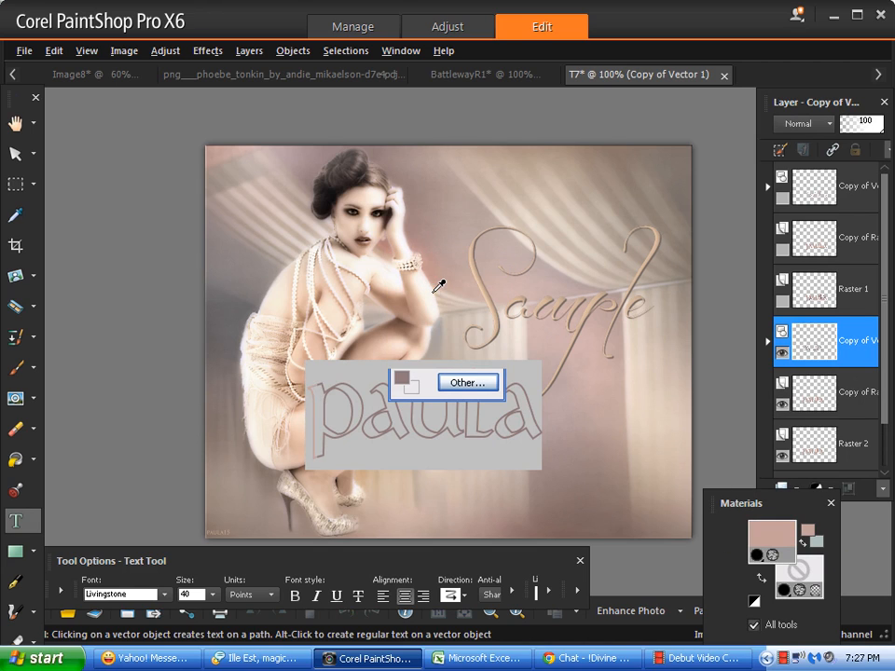
pyautogui.click(847, 399)
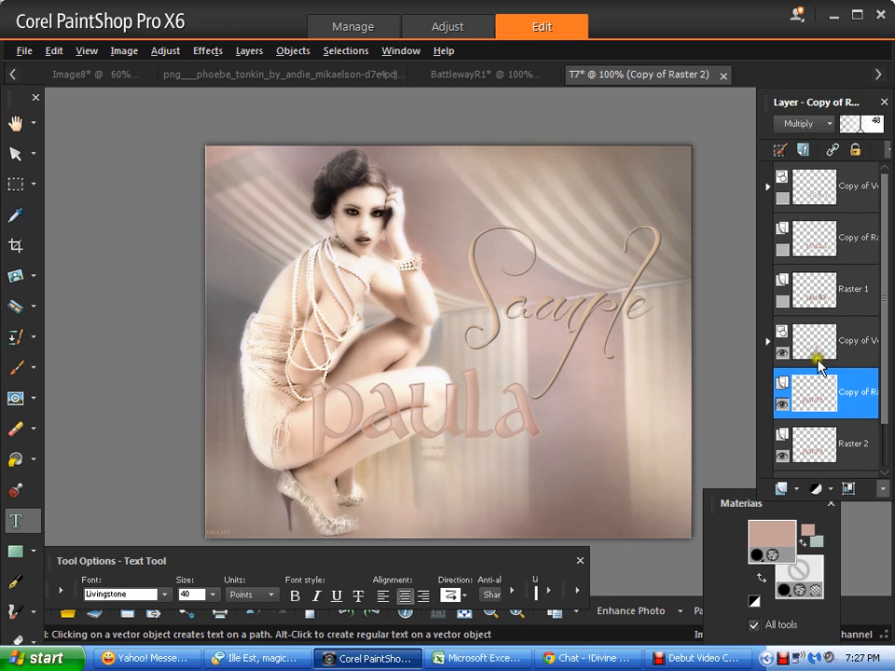
# Open the Drop Shadow effect for the recolored Copy of Vector 1 outline layer.
pyautogui.click(845, 346)
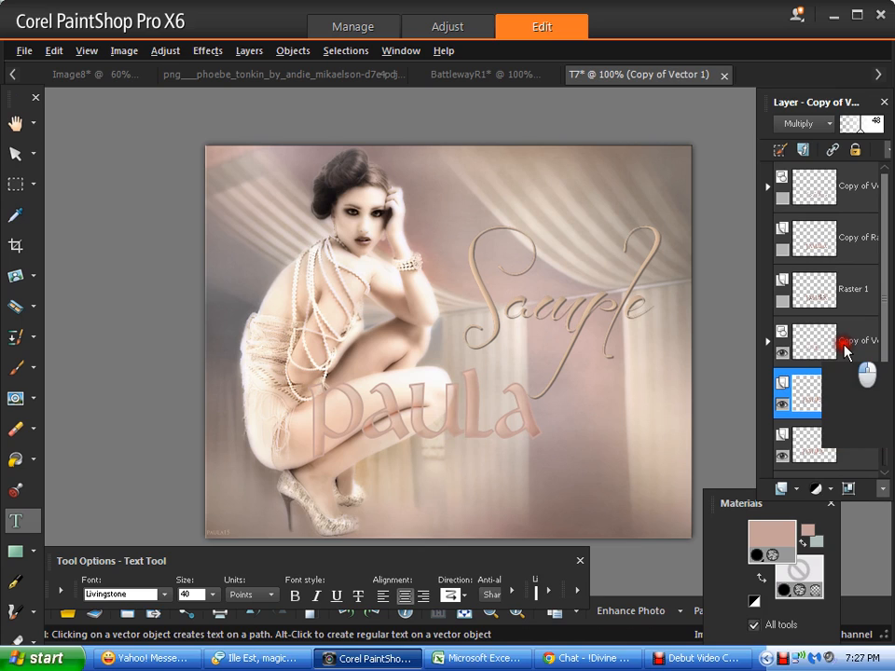
pyautogui.click(209, 56)
pyautogui.click(208, 51)
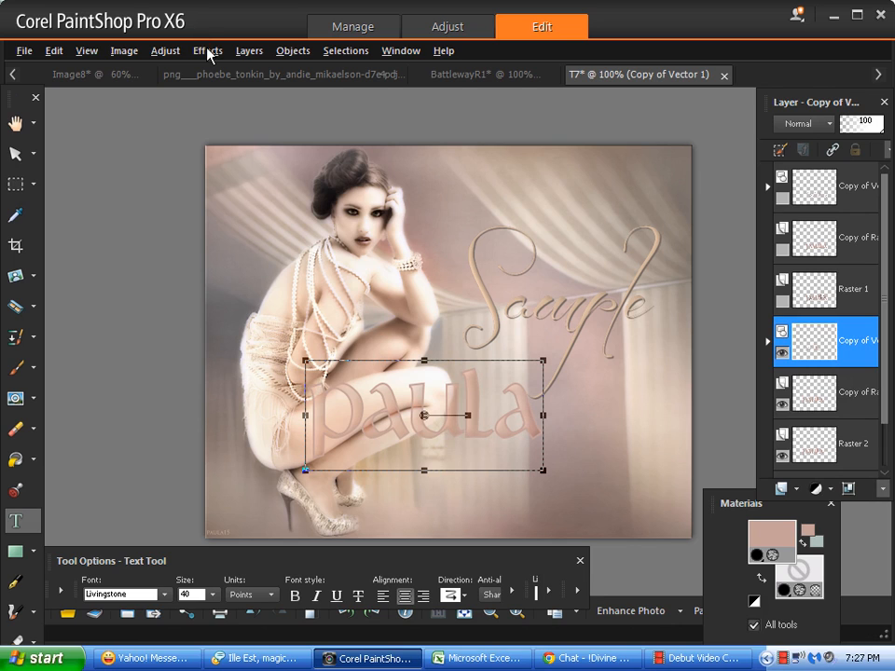
pyautogui.click(207, 51)
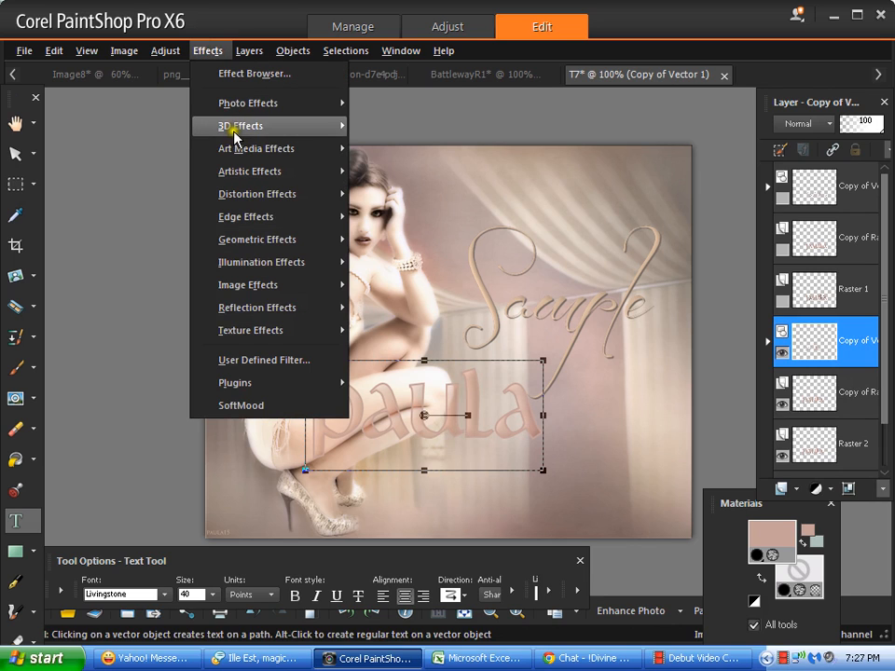
pyautogui.moveTo(298, 149)
pyautogui.click(415, 193)
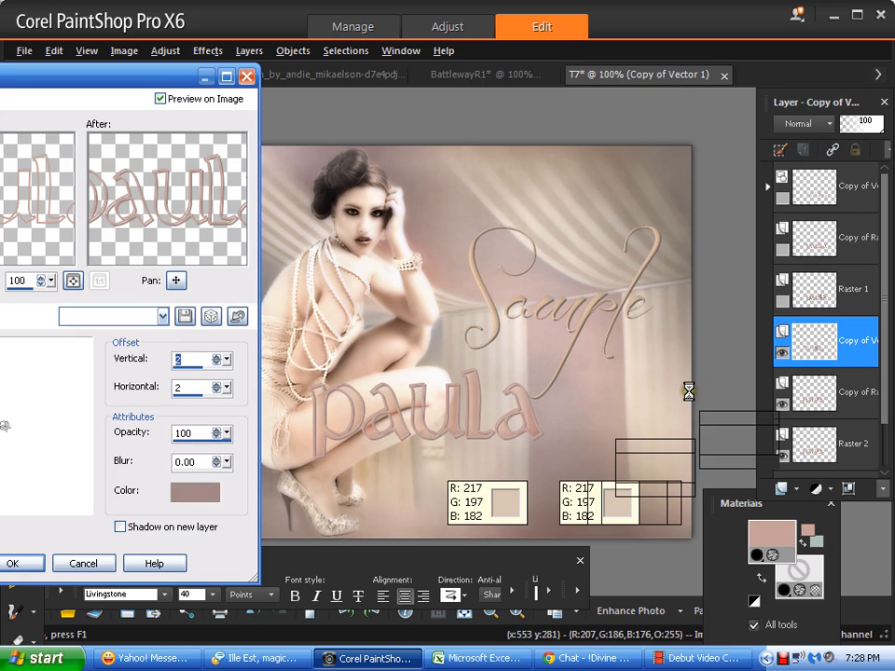
# Try several shadow colors sampled from the image and apply the drop shadow in light beige with offsets 2, opacity 100 and blur 0.
pyautogui.click(328, 245)
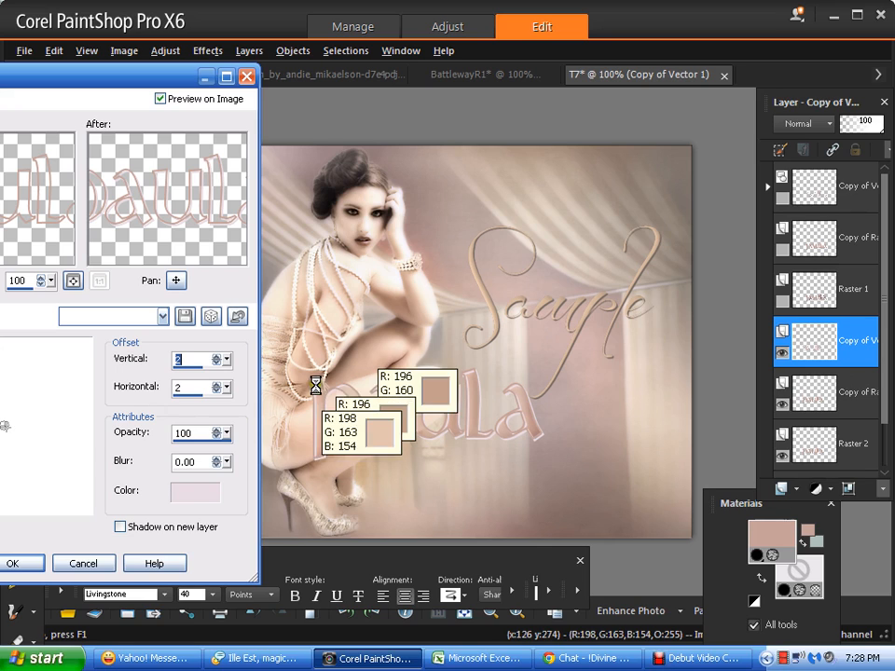
pyautogui.click(289, 402)
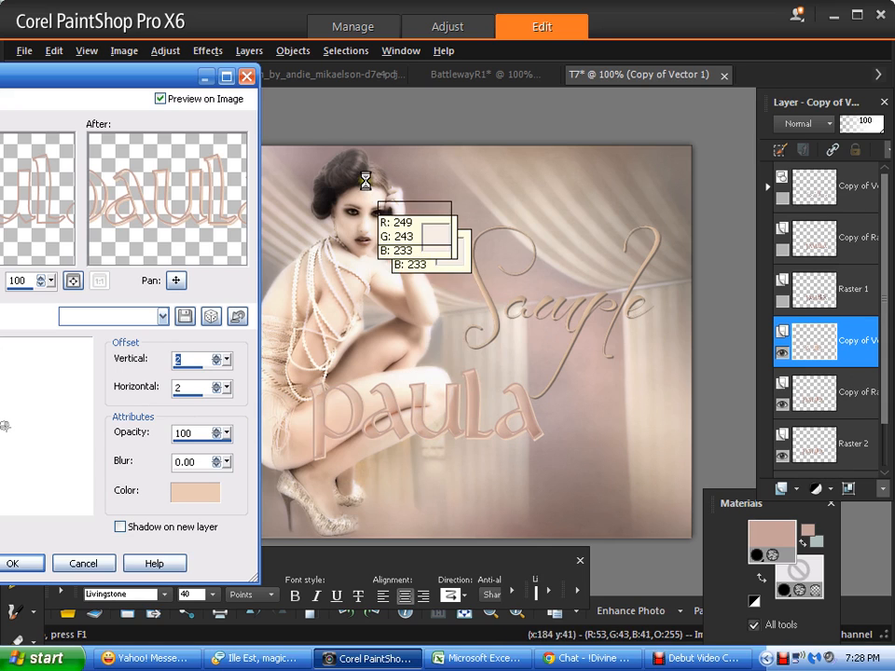
pyautogui.click(336, 179)
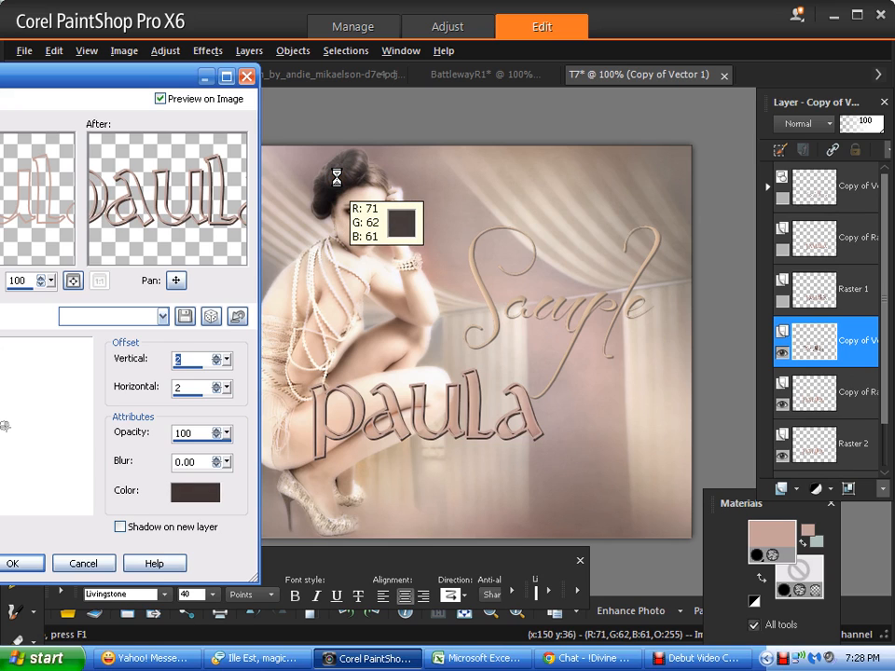
pyautogui.click(325, 528)
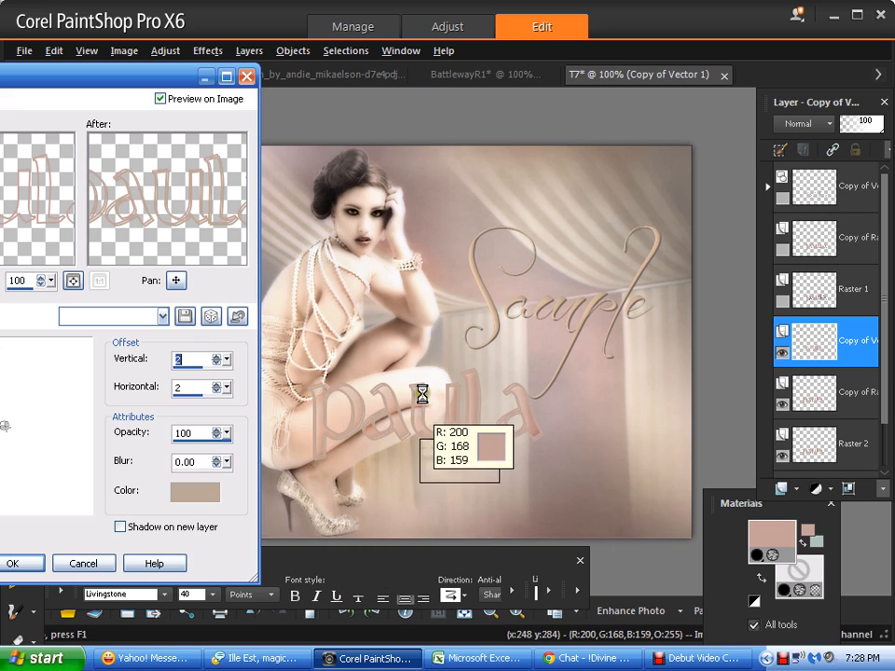
pyautogui.click(407, 264)
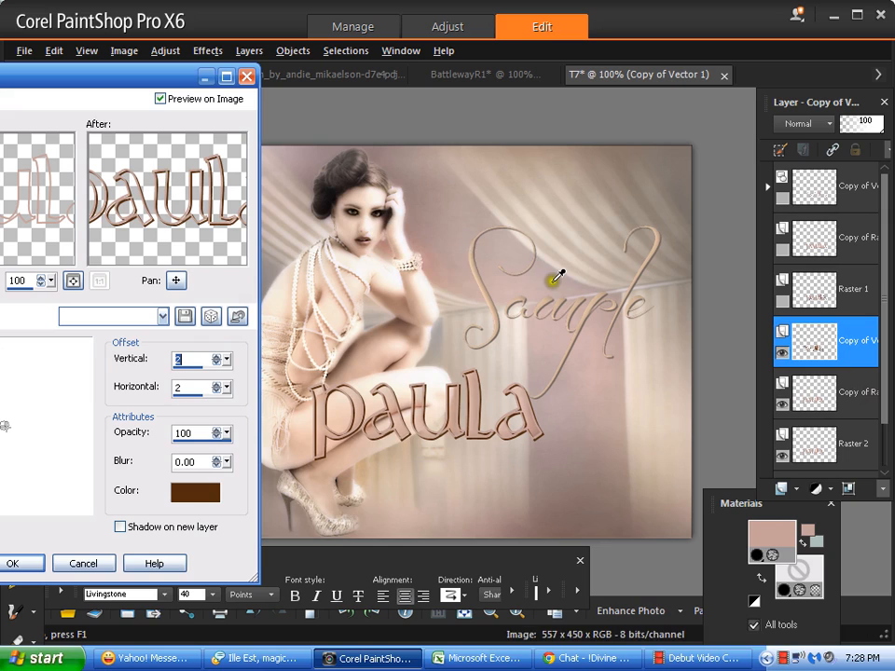
pyautogui.click(566, 225)
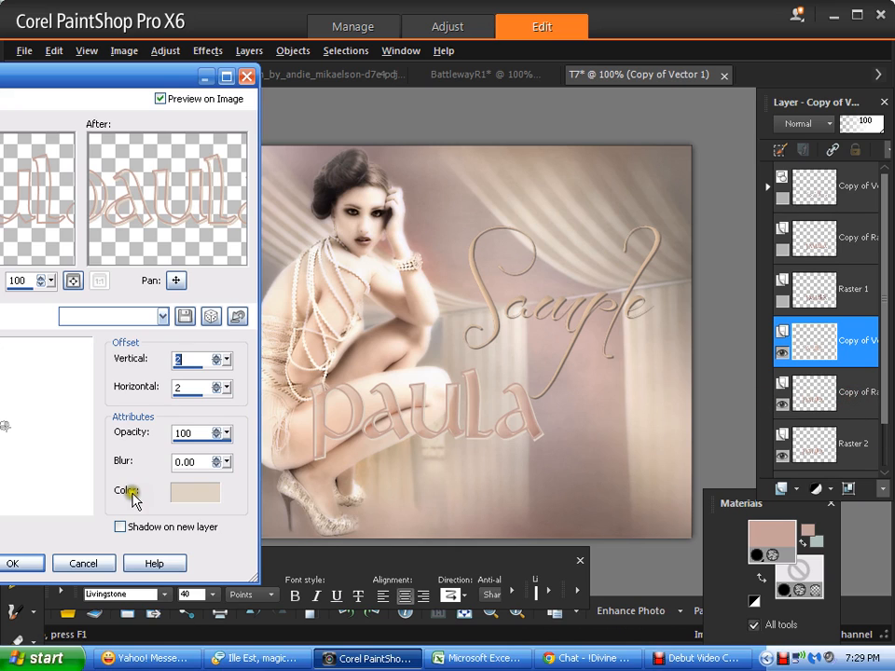
pyautogui.click(28, 562)
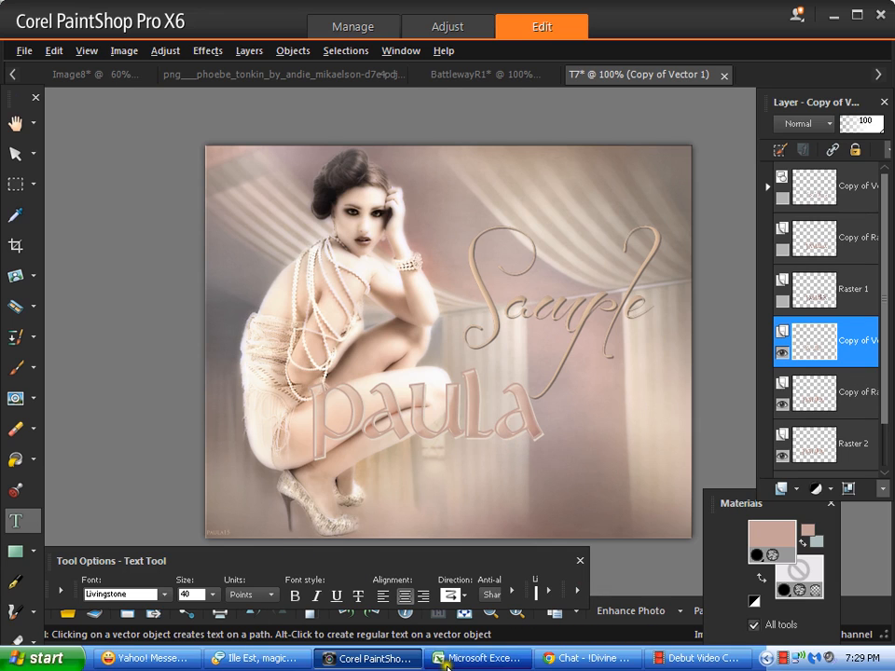
pyautogui.click(690, 658)
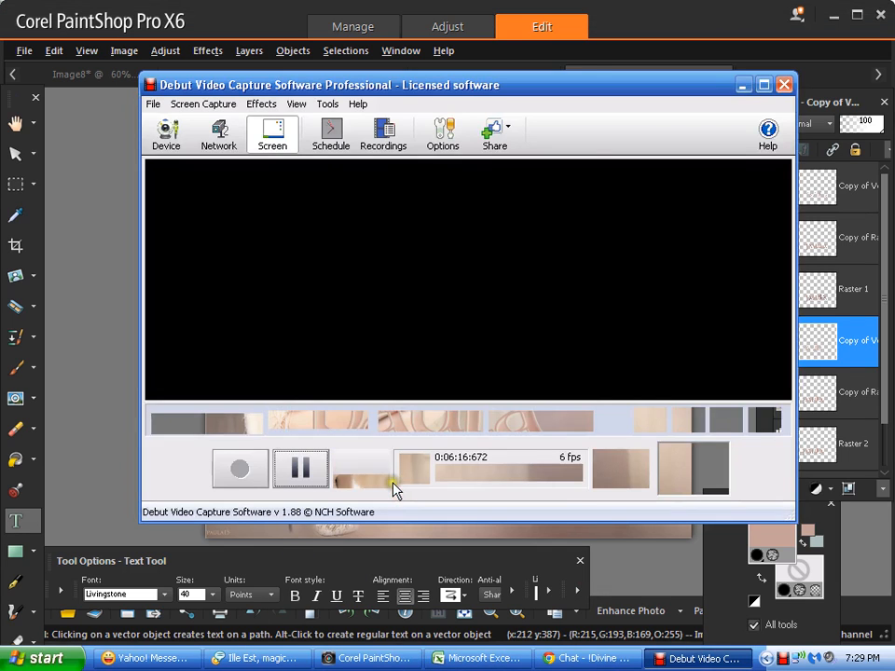